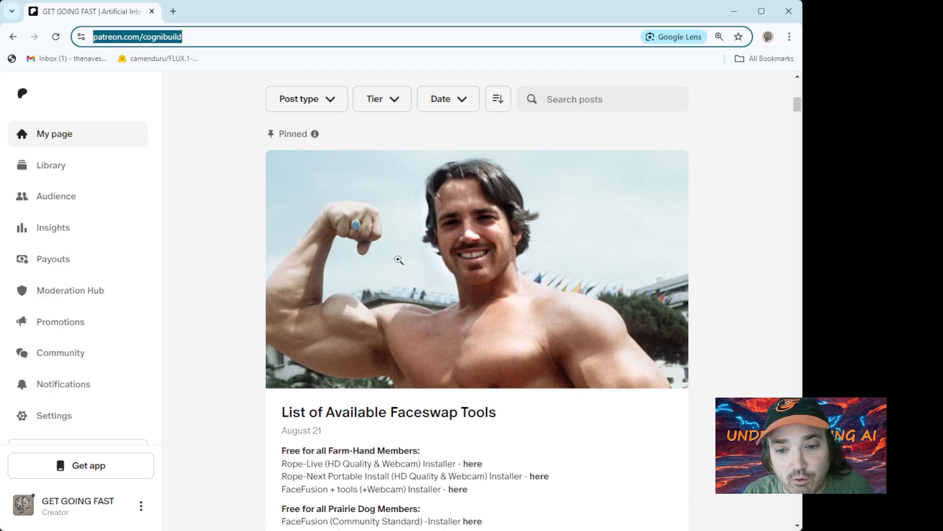
Open the Rope-Next Portable Install post and download its rope-portable-install.zip attachment
scroll(398, 260, "down", 1)
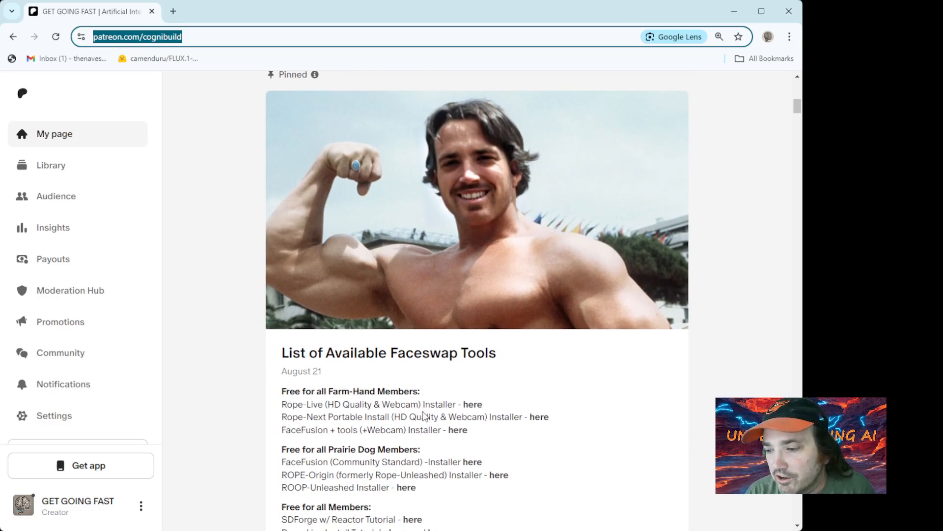
left_click_drag(287, 421, 388, 426)
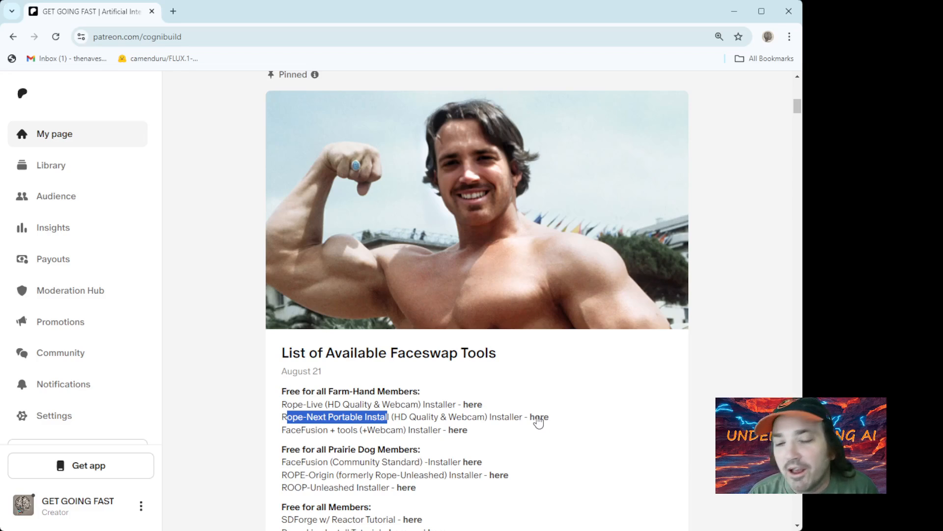
left_click(540, 417)
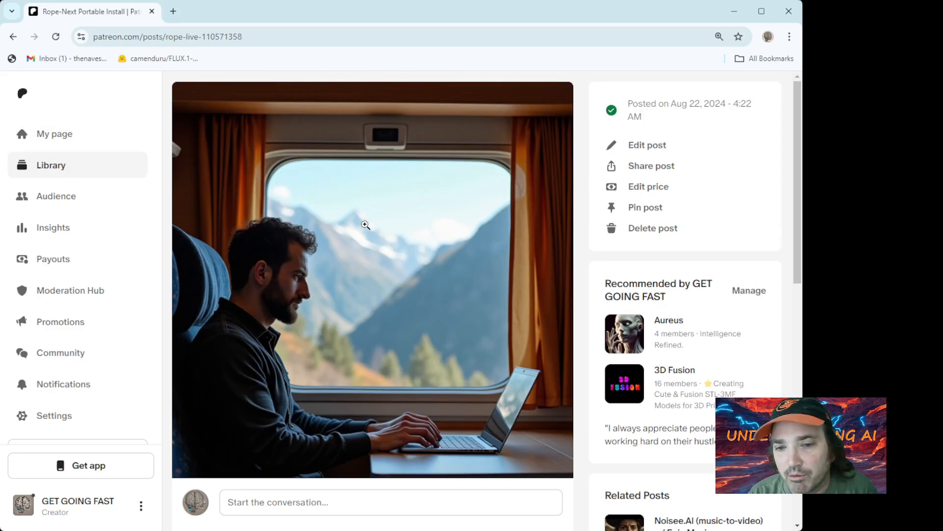
scroll(364, 224, "down", 7)
scroll(365, 224, "down", 4)
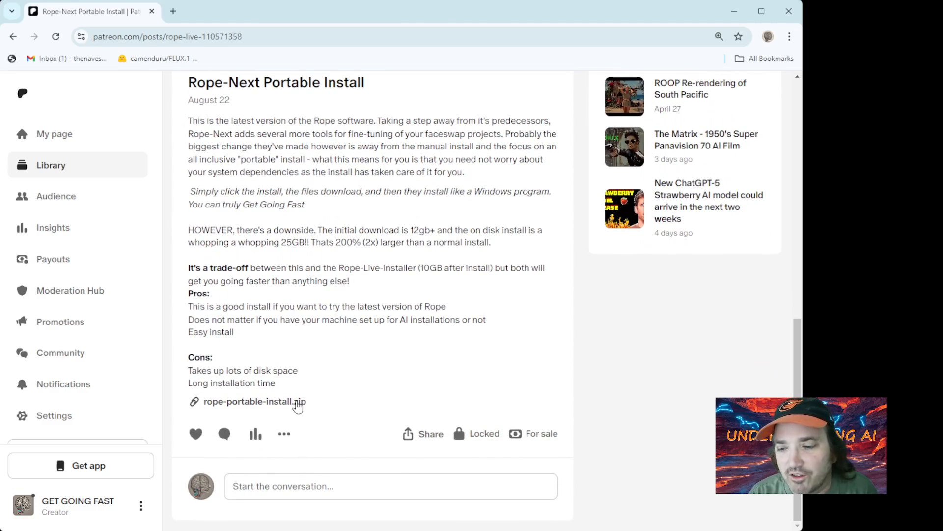
left_click(301, 402)
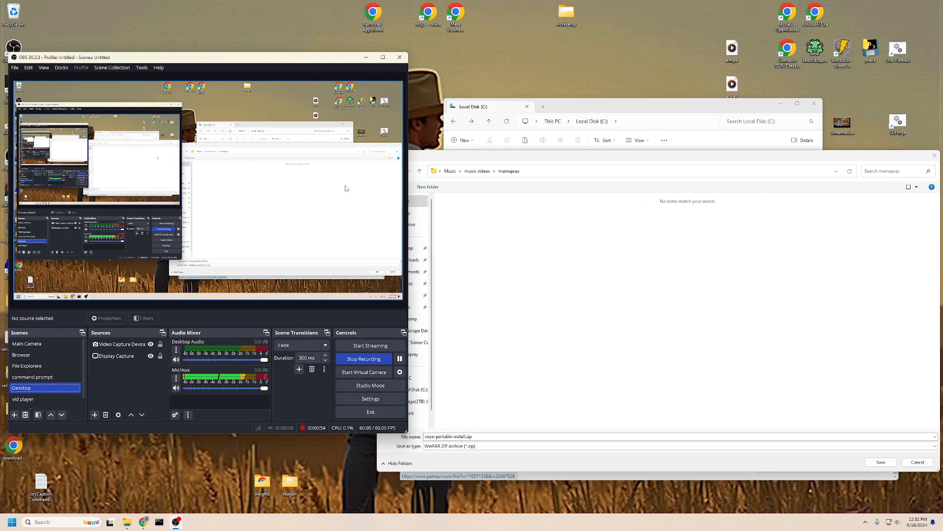
In Save As, create a new folder named Rope on C: and save the zip there
left_click_drag(507, 158, 215, 106)
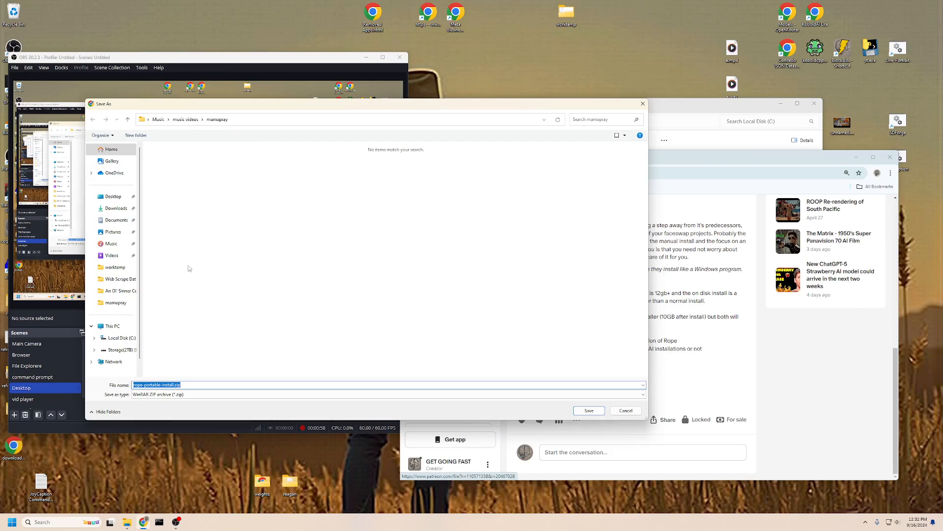
left_click(121, 338)
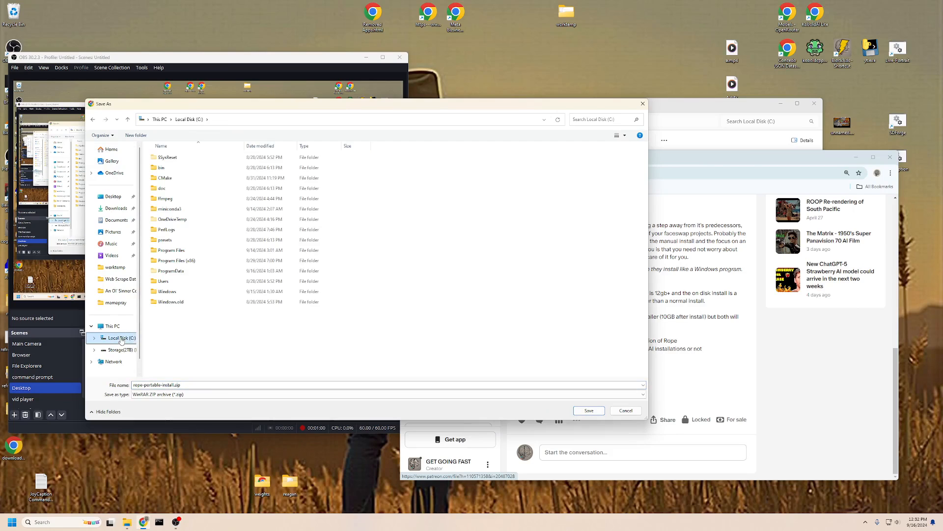
right_click(173, 335)
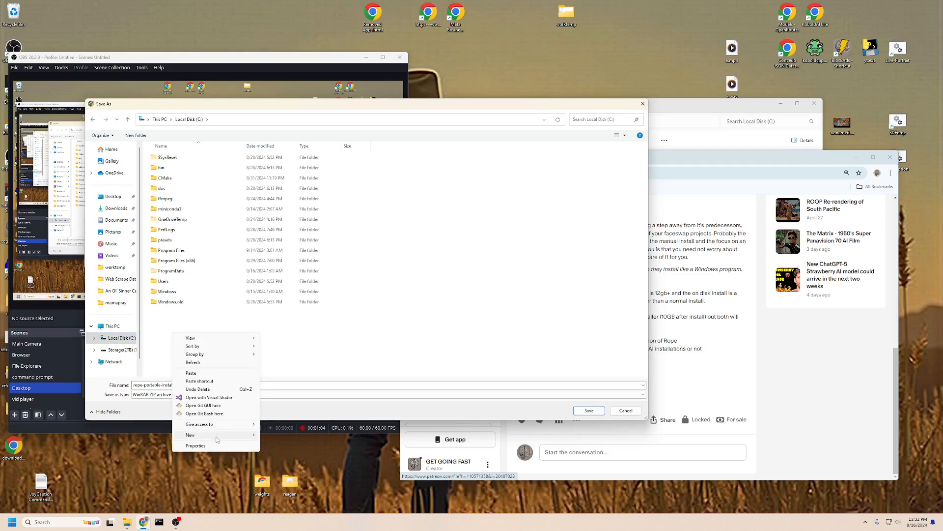
mouse_move(216, 435)
left_click(278, 434)
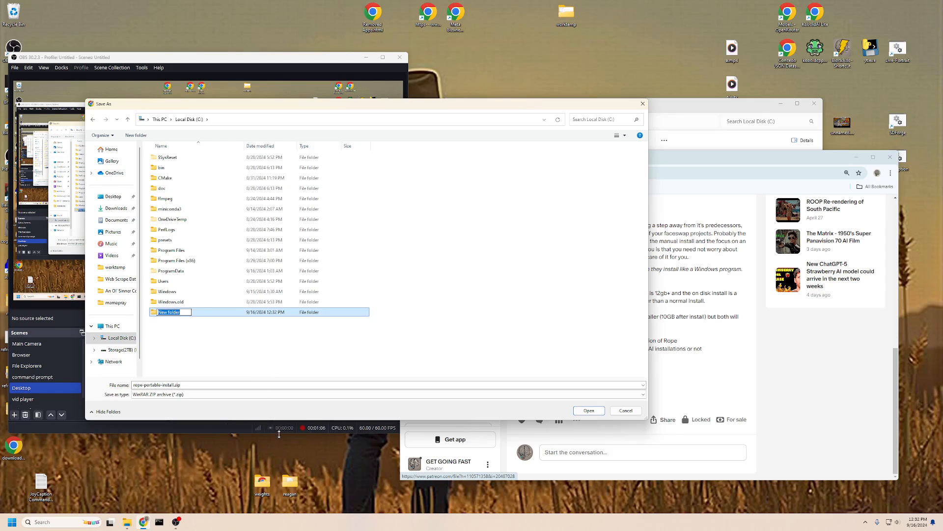
type("Rope")
key("Return")
left_click(589, 411)
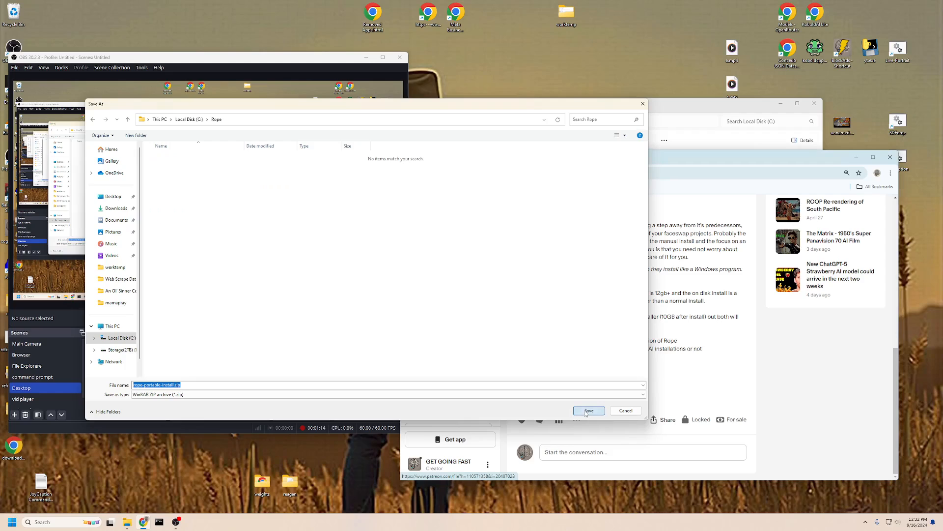
left_click(588, 411)
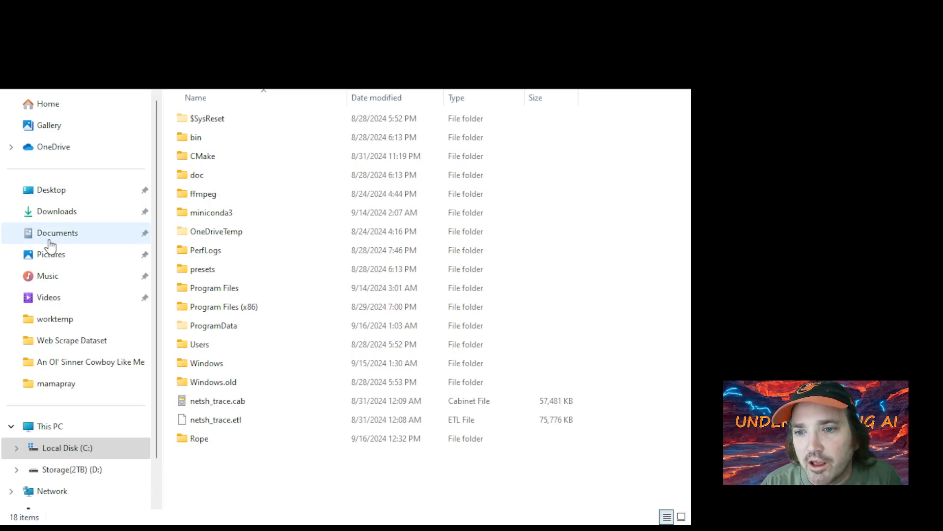
Open Downloads and bring up the actions for the RVC1006Nvidia.7z archive
left_click(61, 212)
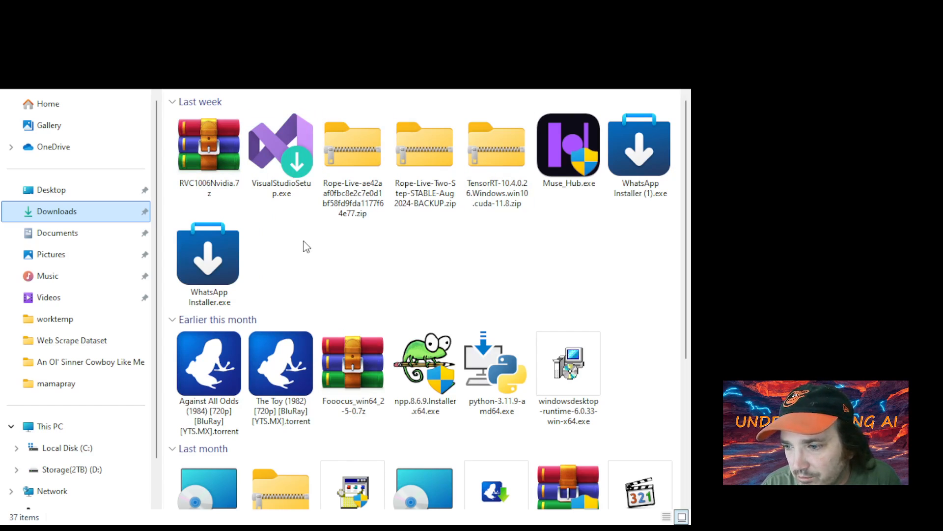
left_click(214, 158)
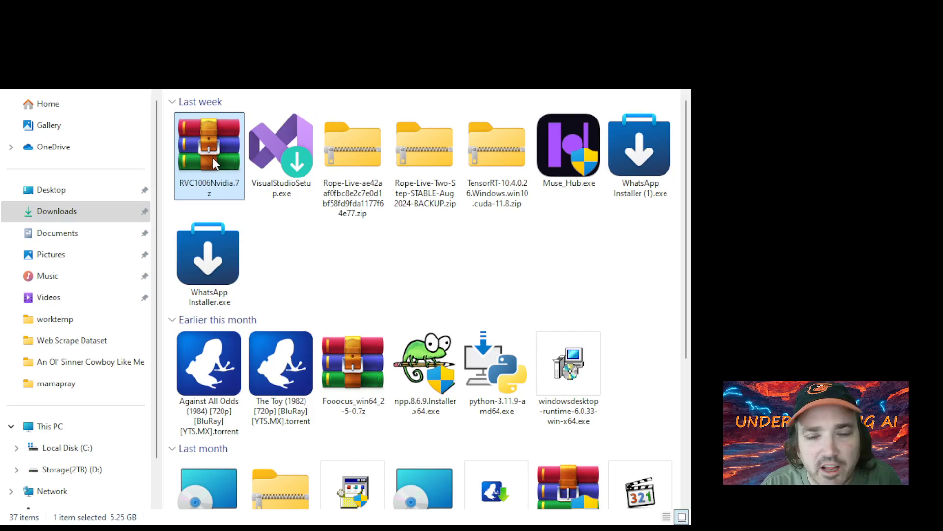
right_click(213, 158)
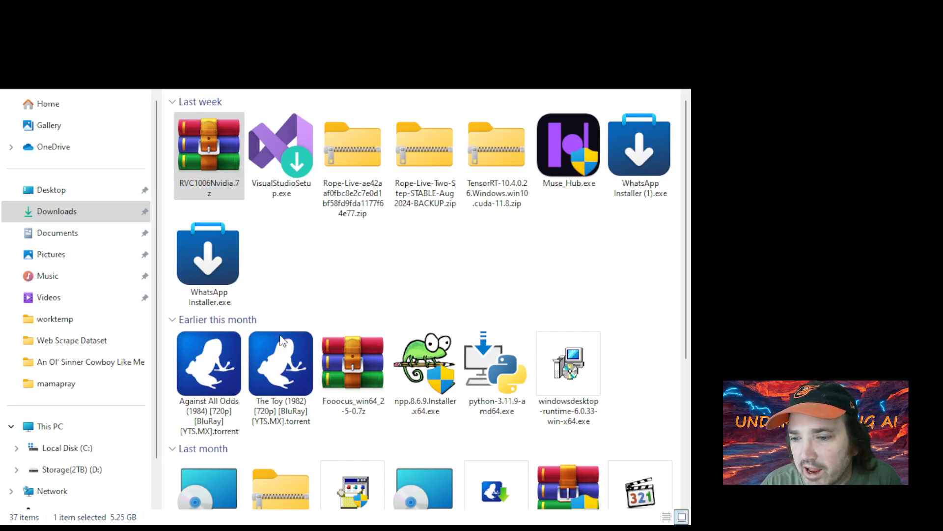
left_click(71, 388)
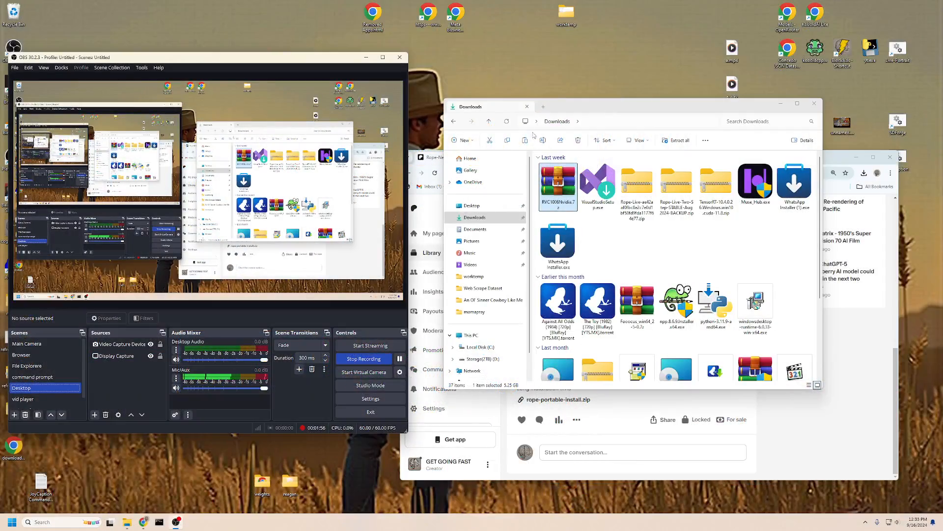
Copy the RVC1006Nvidia.7z archive from the Downloads folder
left_click_drag(565, 110, 151, 91)
right_click(142, 172)
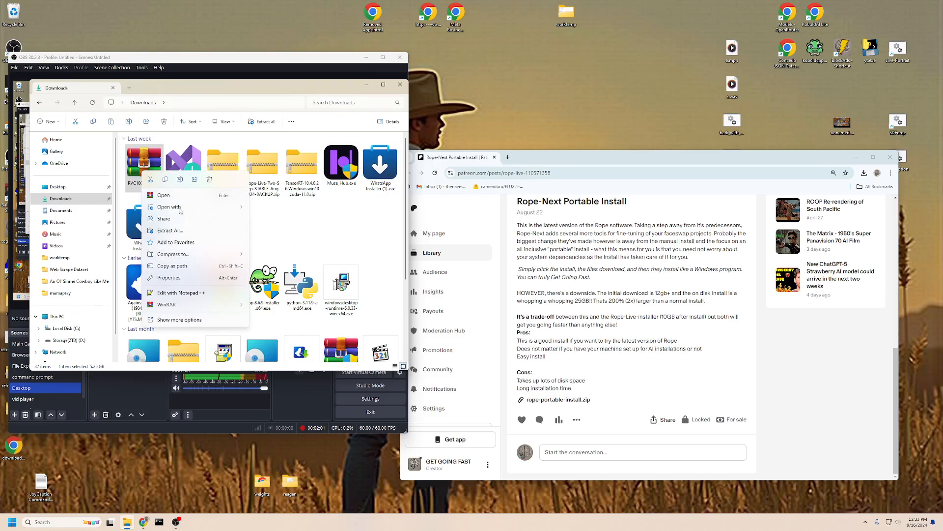
left_click(166, 179)
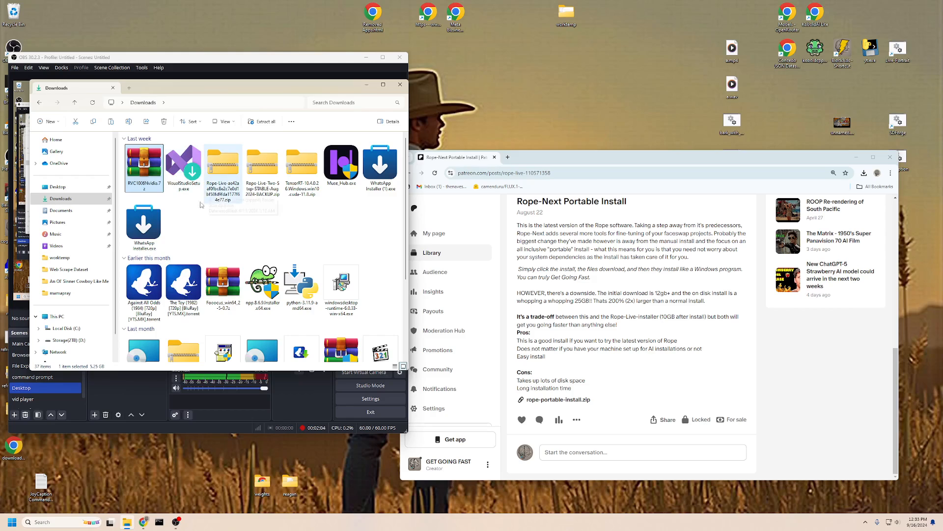
Go to Local Disk (C:) and open the Rope folder
left_click(74, 329)
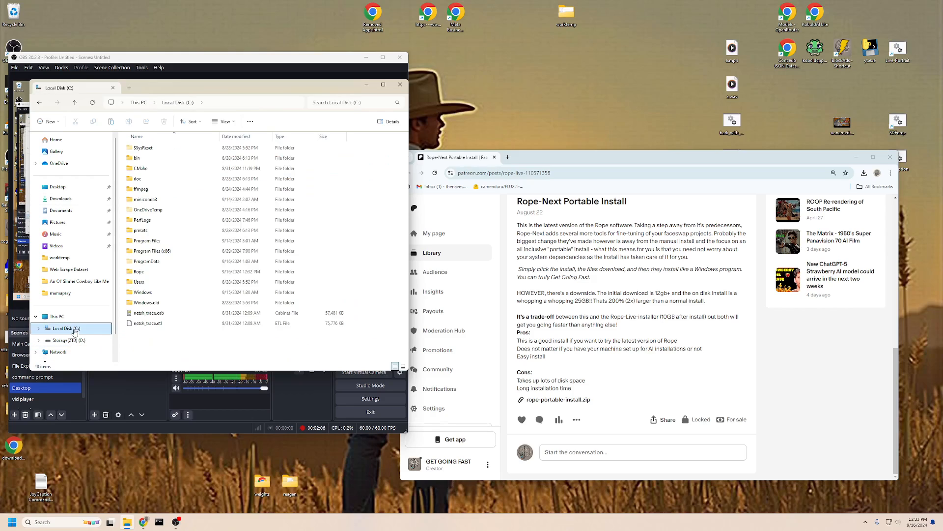
right_click(153, 345)
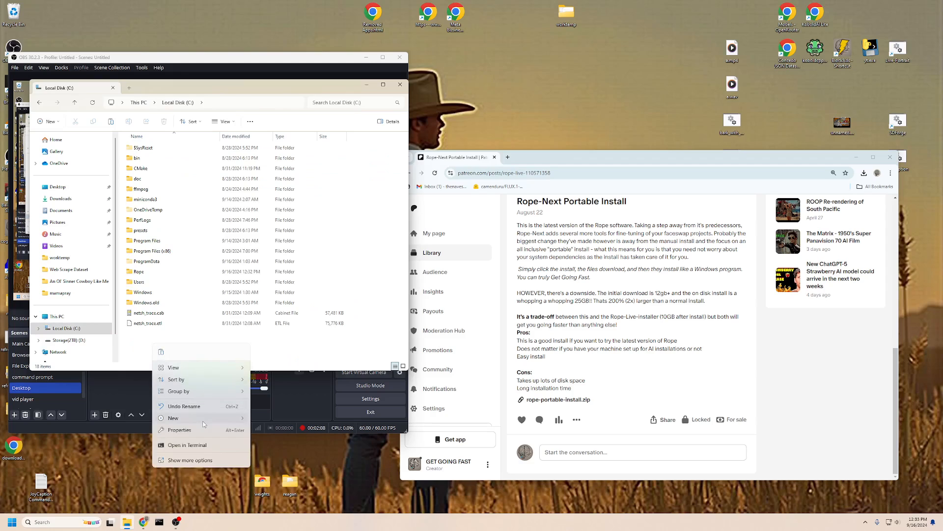
mouse_move(247, 424)
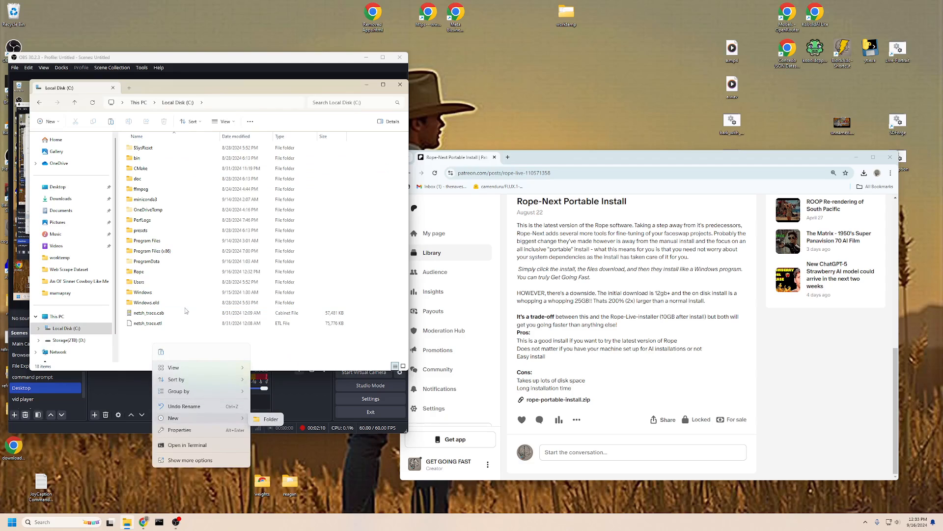
double_click(138, 272)
right_click(165, 206)
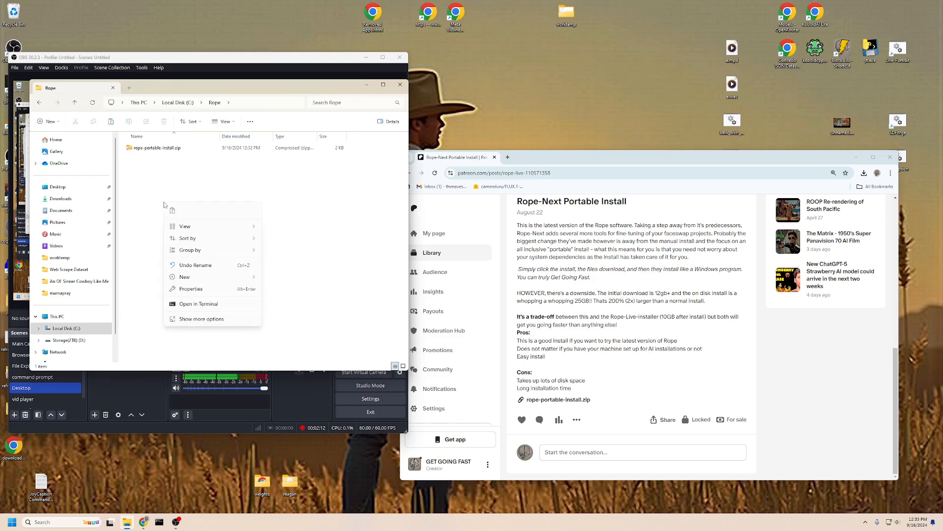
left_click(322, 220)
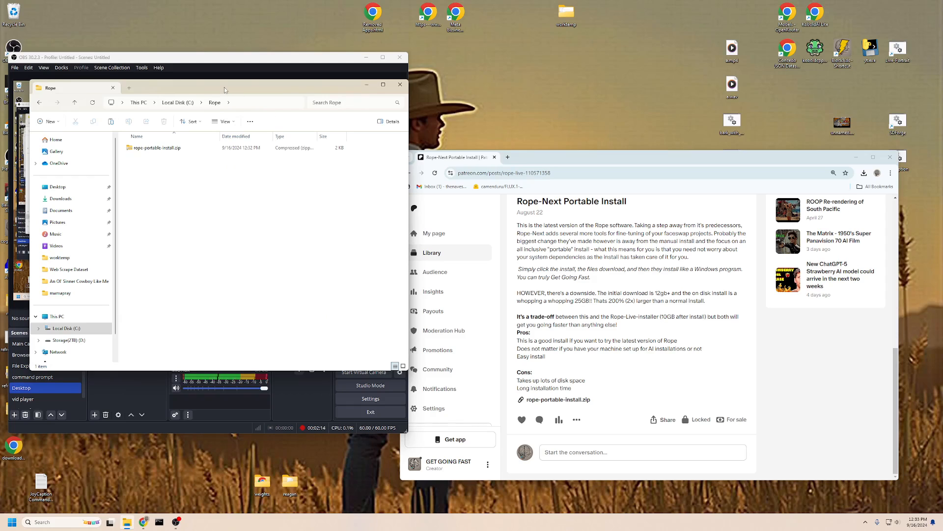
mouse_move(225, 90)
left_mouse_down()
mouse_move(395, 129)
mouse_move(230, 87)
left_mouse_up()
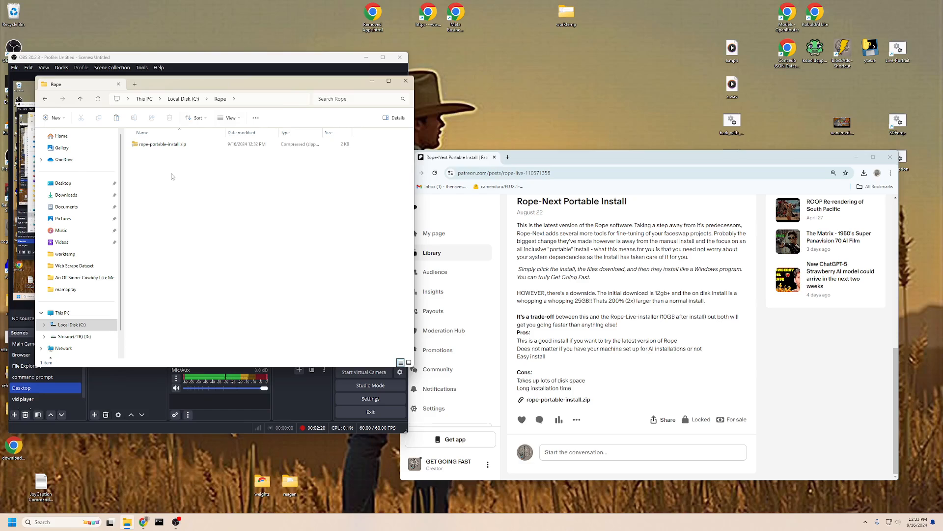
Switch between Downloads and Local Disk (C:), ending on the C: drive listing
left_click(66, 195)
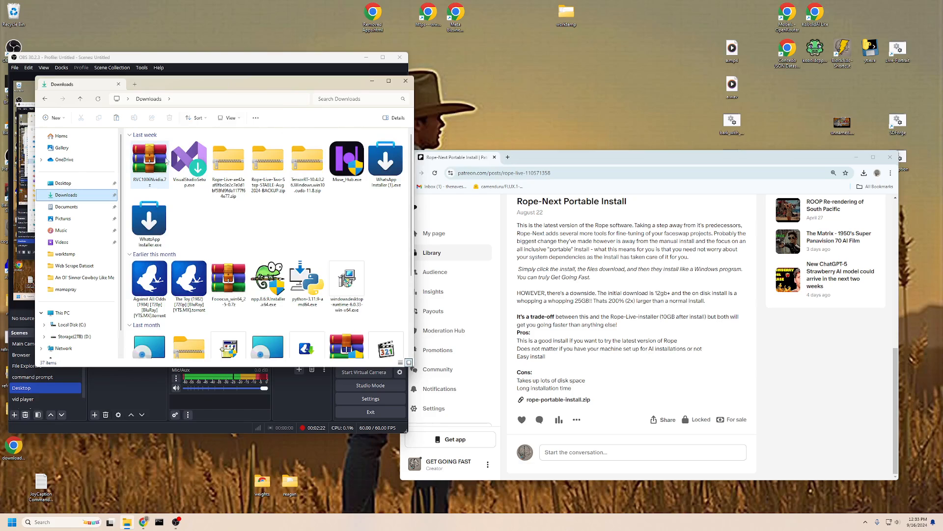
left_click(72, 324)
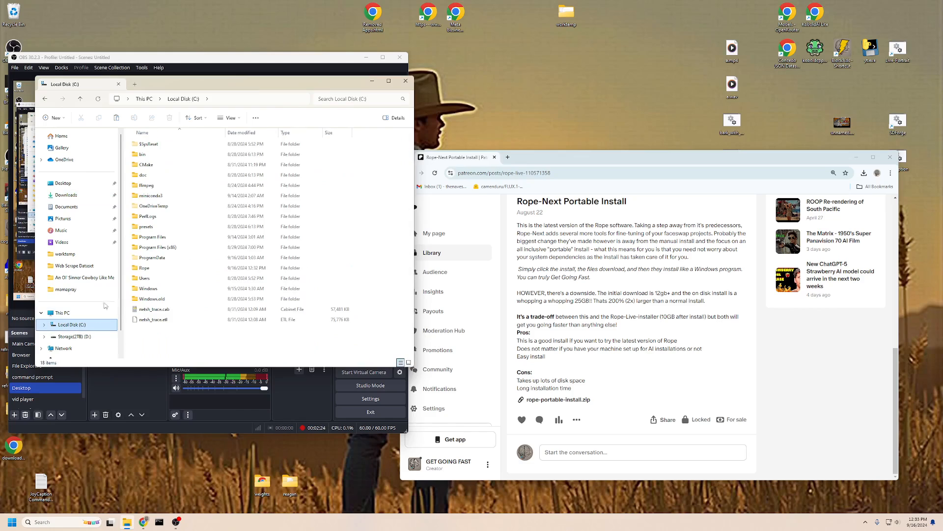
left_click(155, 267)
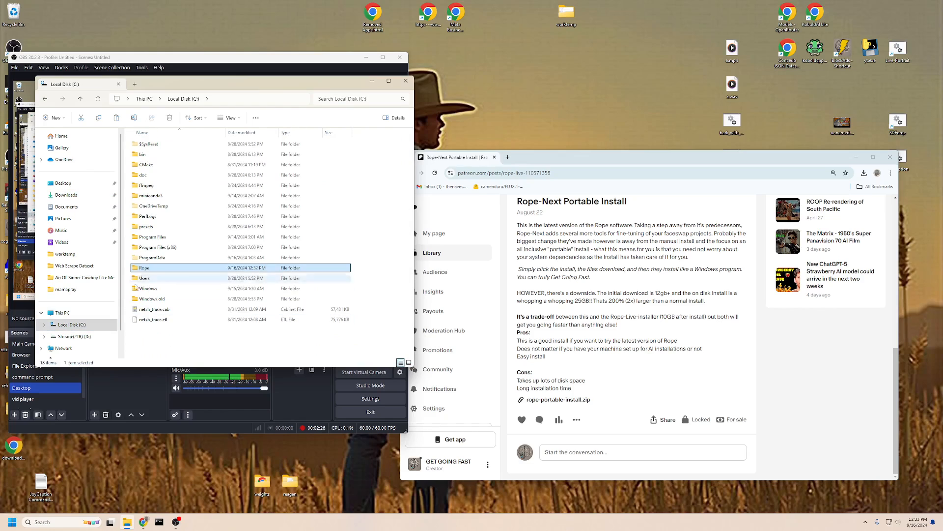
left_click(66, 195)
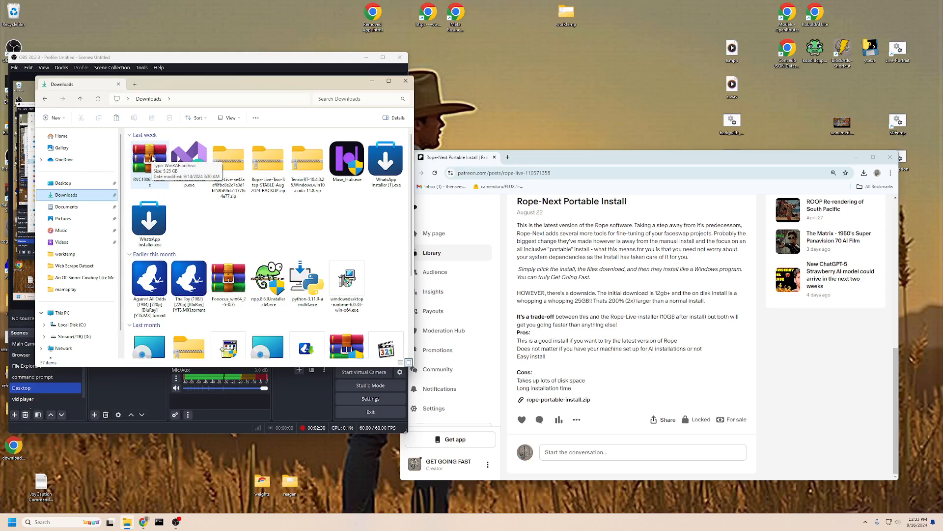
left_click(70, 324)
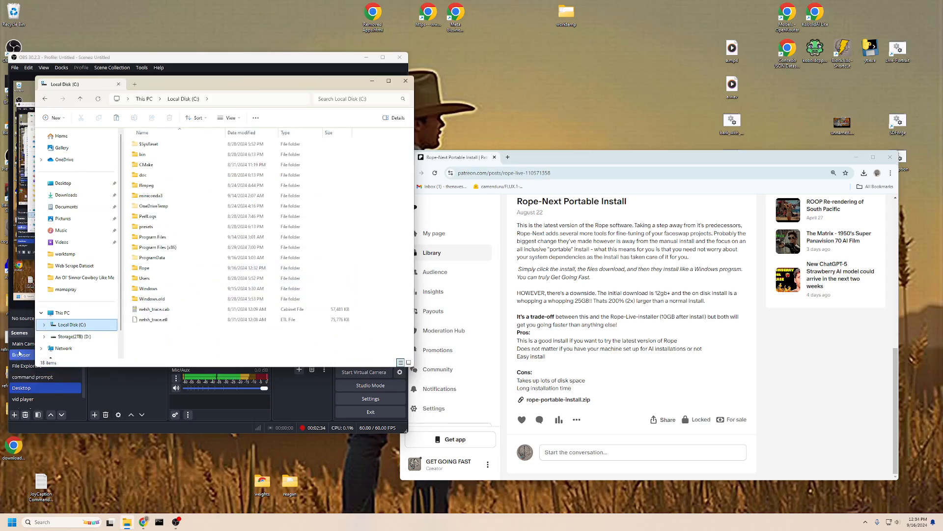
left_click(22, 344)
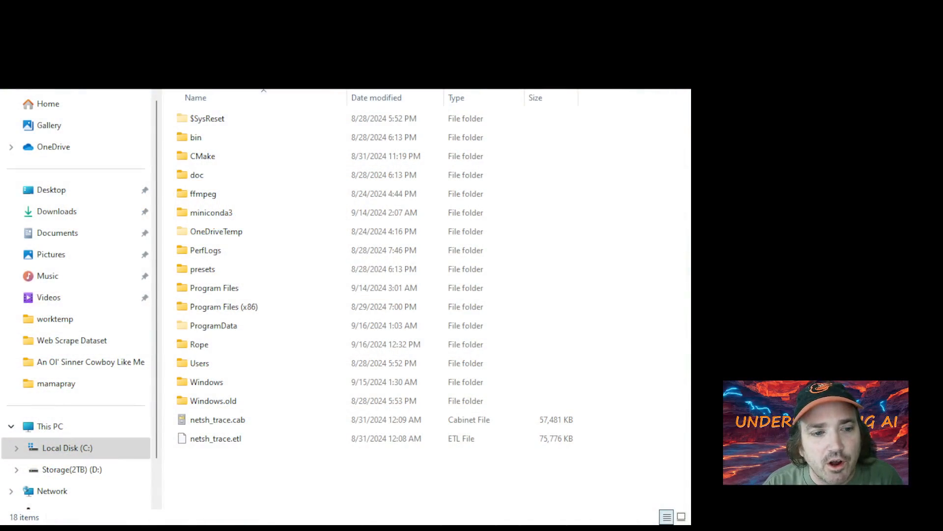
Open the Rope folder and extract rope-portable-install.zip here
key("alt+Tab")
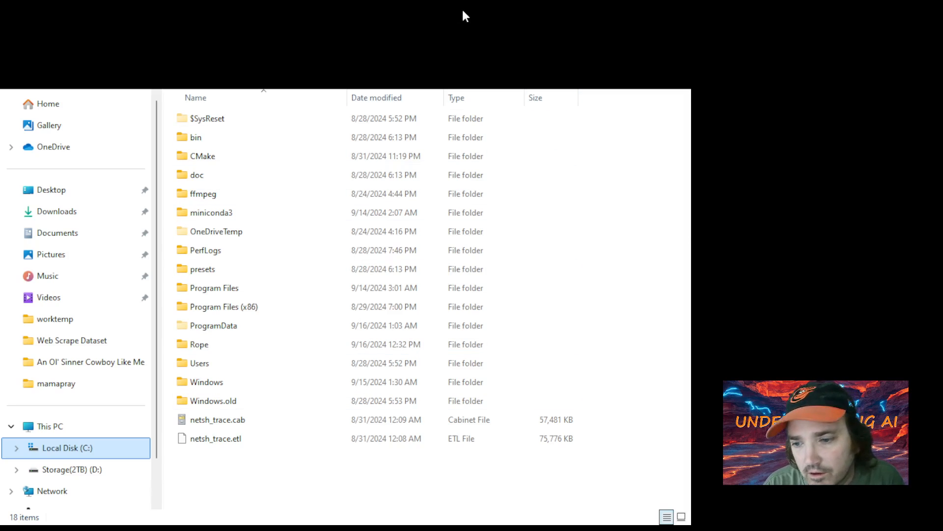
double_click(212, 350)
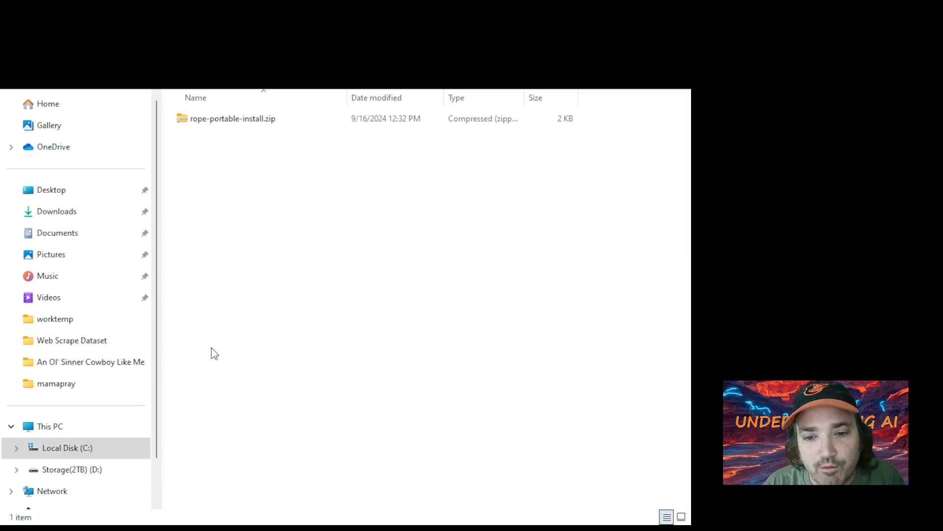
left_click(219, 128)
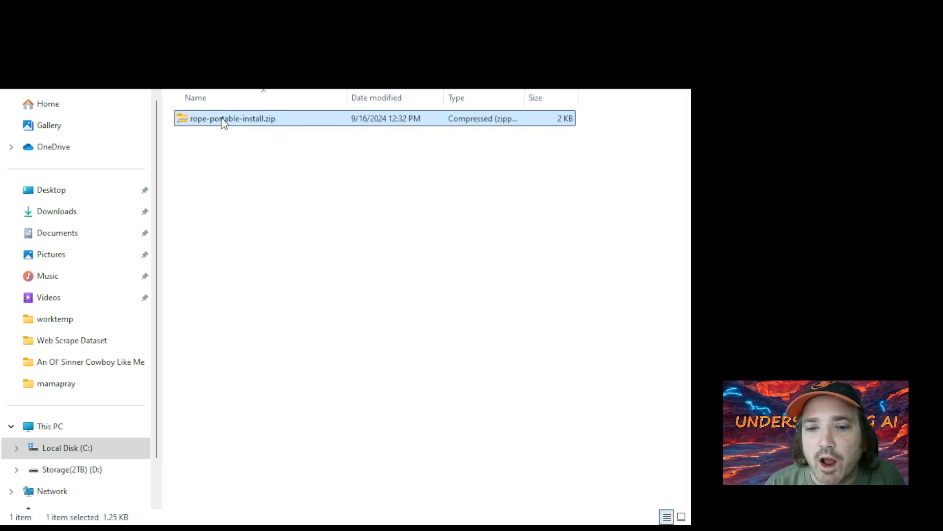
right_click(222, 119)
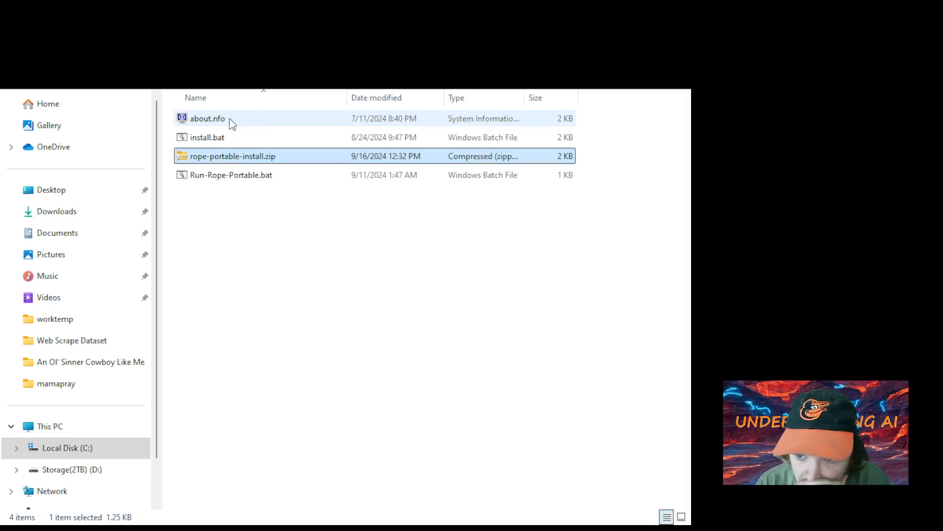
Inspect the extracted about.nfo and Run-Rope-Portable.bat, then select install.bat
left_click(210, 125)
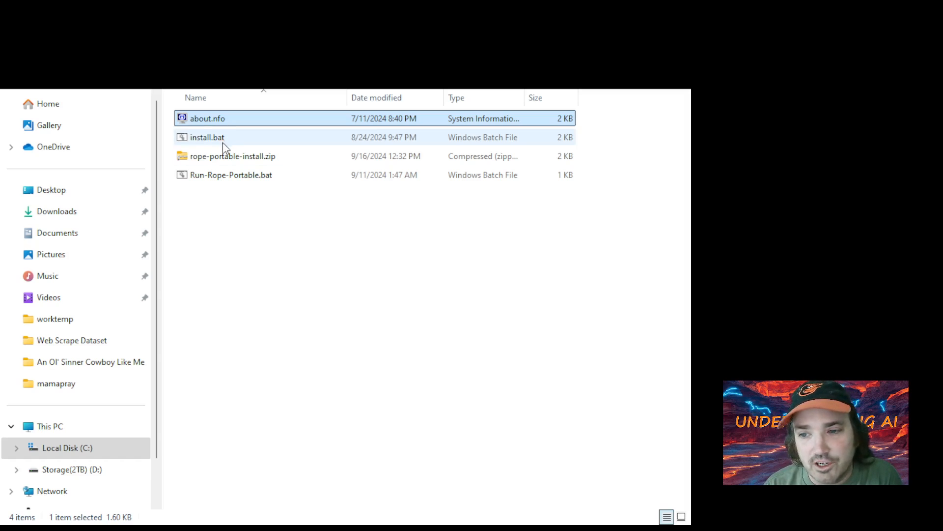
left_click(258, 178)
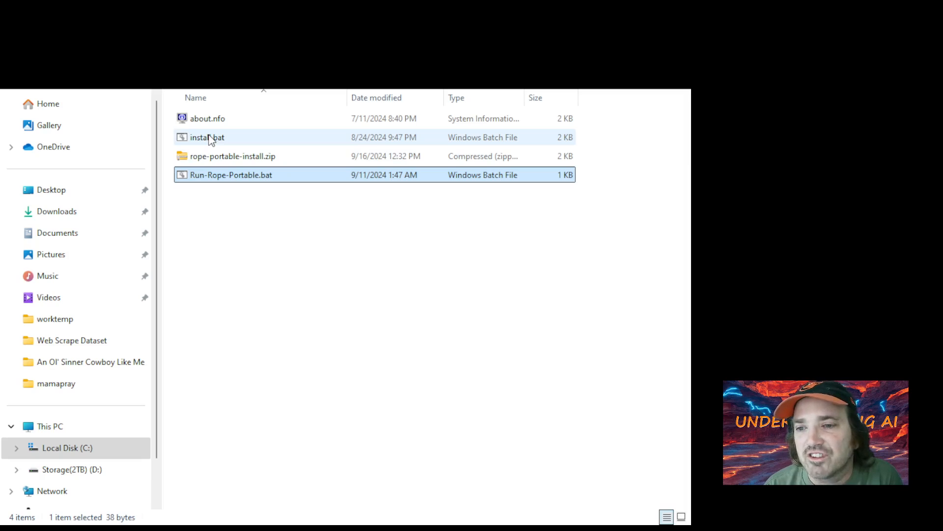
left_click(408, 37)
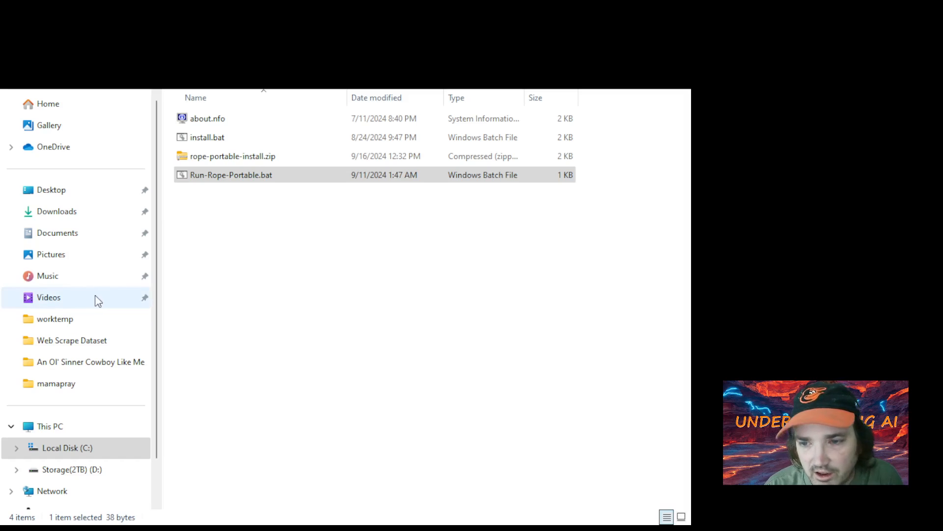
left_click(316, 298)
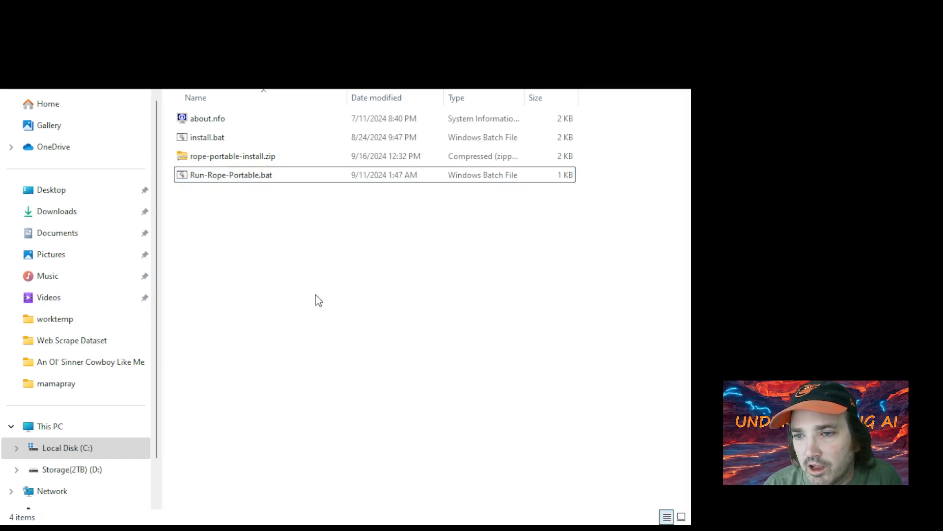
left_click(195, 141)
Run install.bat and watch Rope-Live.Setup-1.bin and -2.bin grow in the Rope folder
double_click(195, 141)
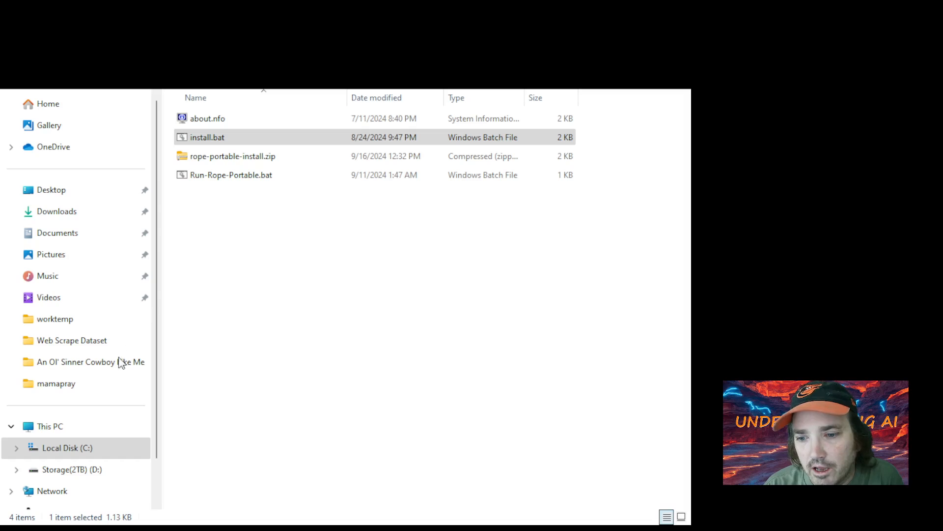
left_click(132, 387)
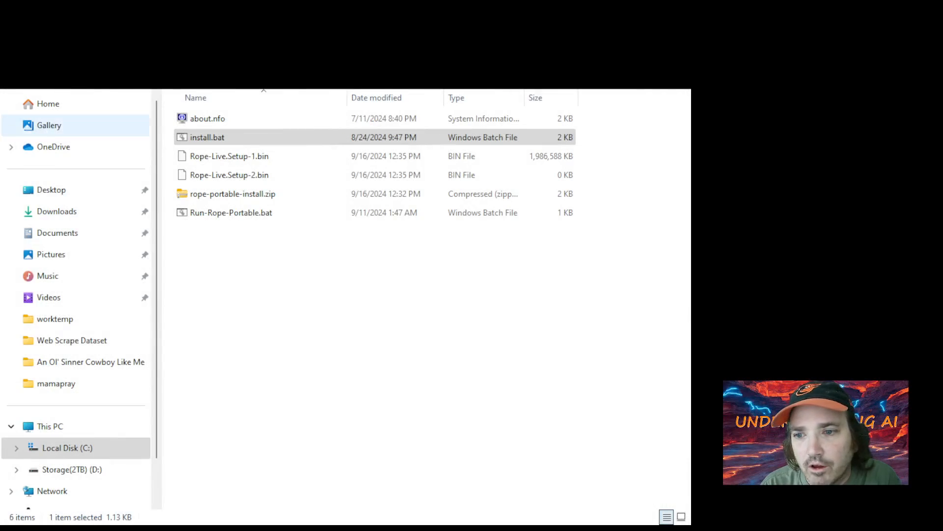
left_click(244, 162)
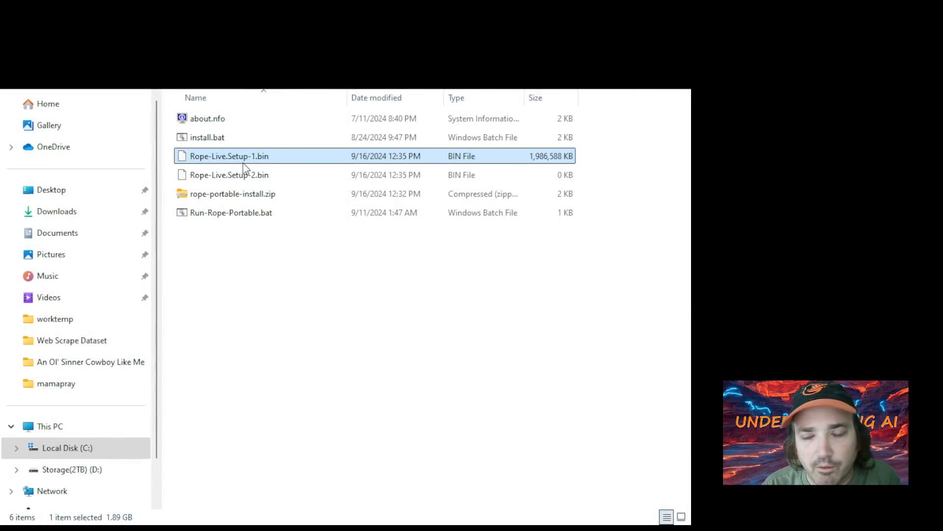
left_click(264, 181)
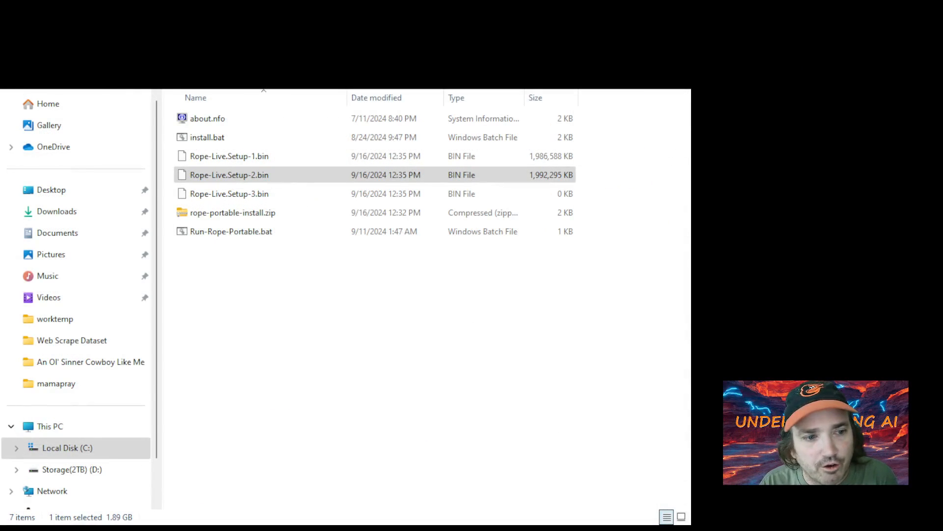
left_click(17, 447)
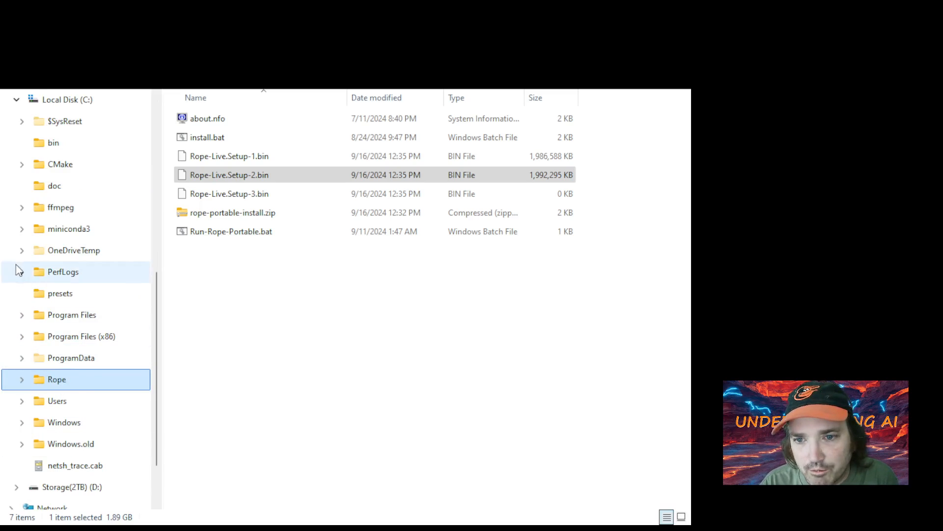
scroll(16, 272, "up", 5)
Wait for 'Script finished.' in Command Prompt, then close the download window
left_click(16, 379)
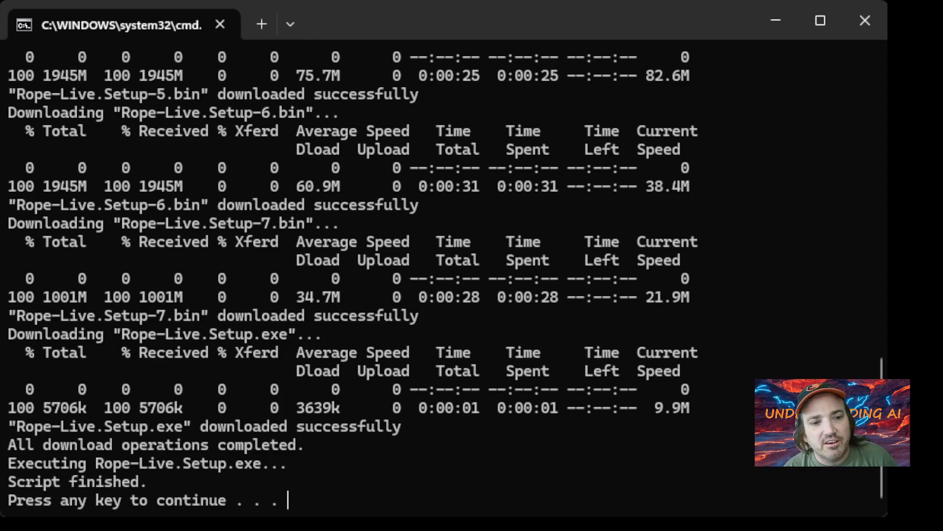
key("Return")
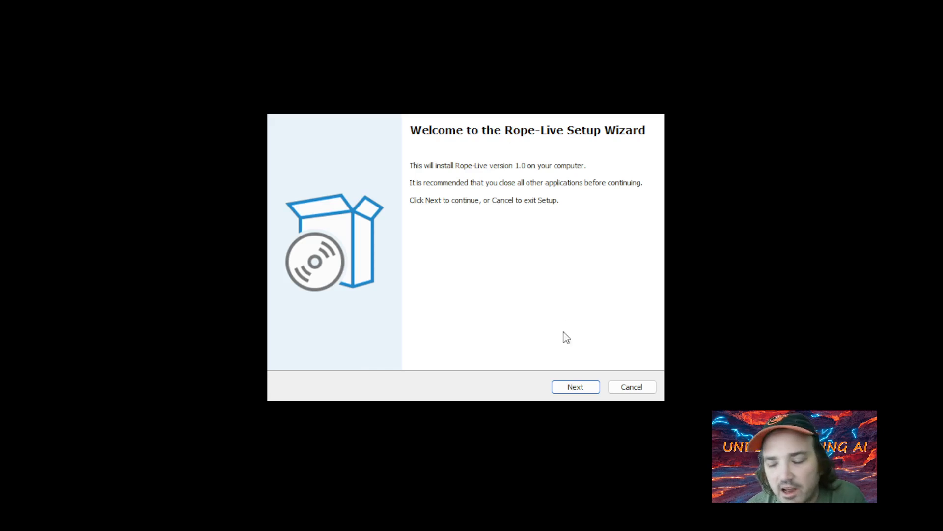
Choose C:\Rope\Rope-Live as the install folder and start the Rope-Live installation
left_click(576, 389)
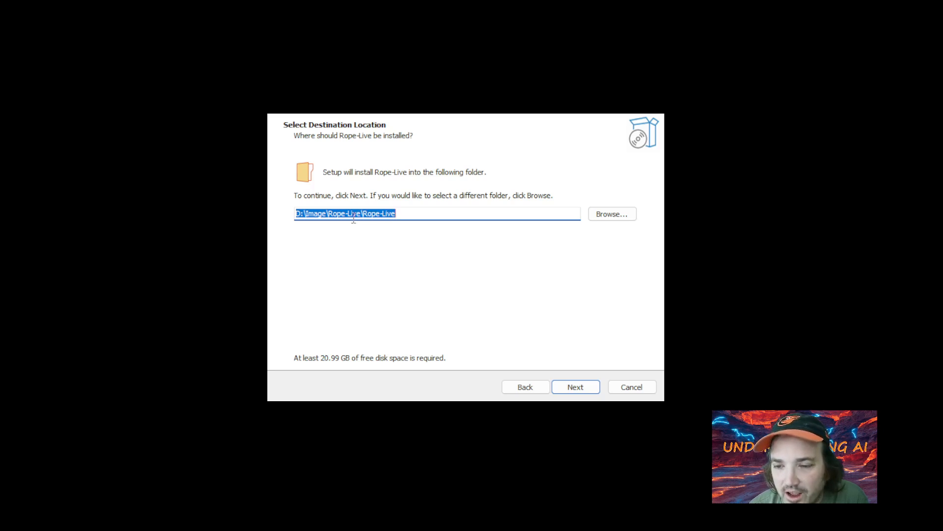
left_click(614, 213)
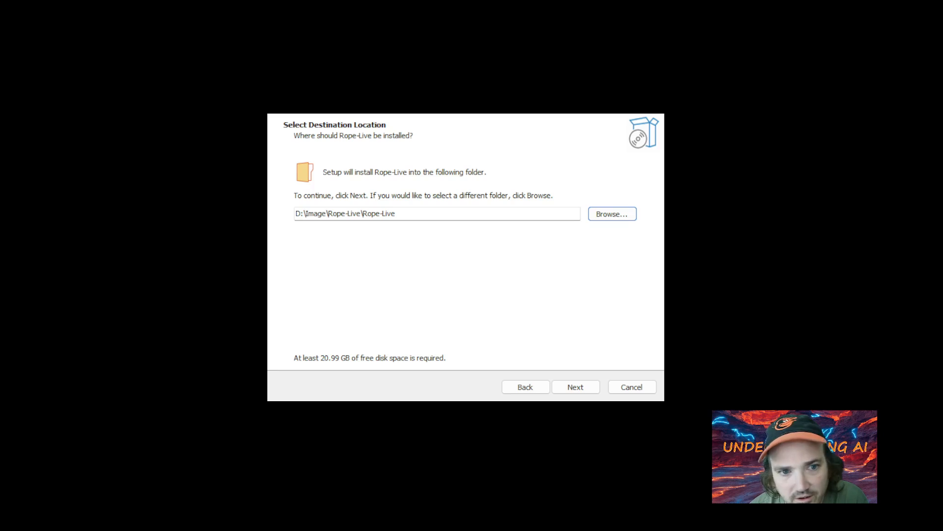
left_click(523, 385)
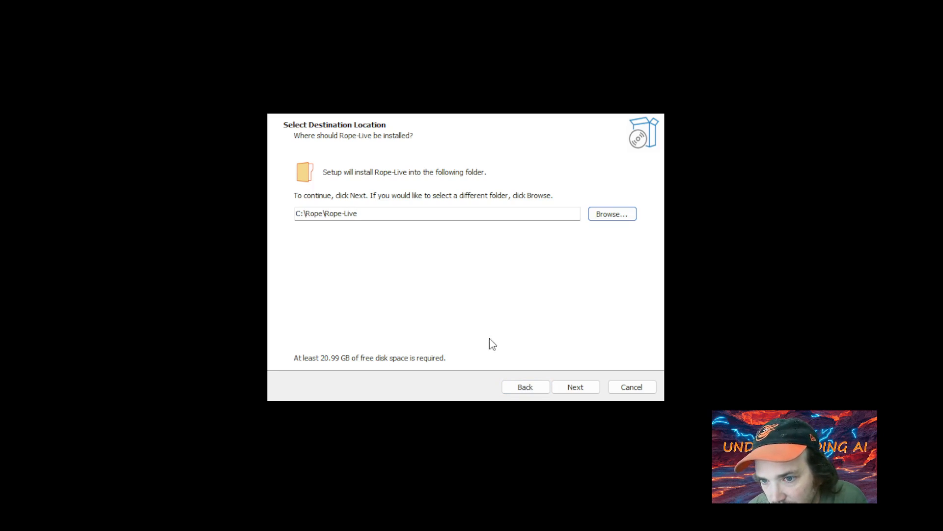
left_click(311, 214)
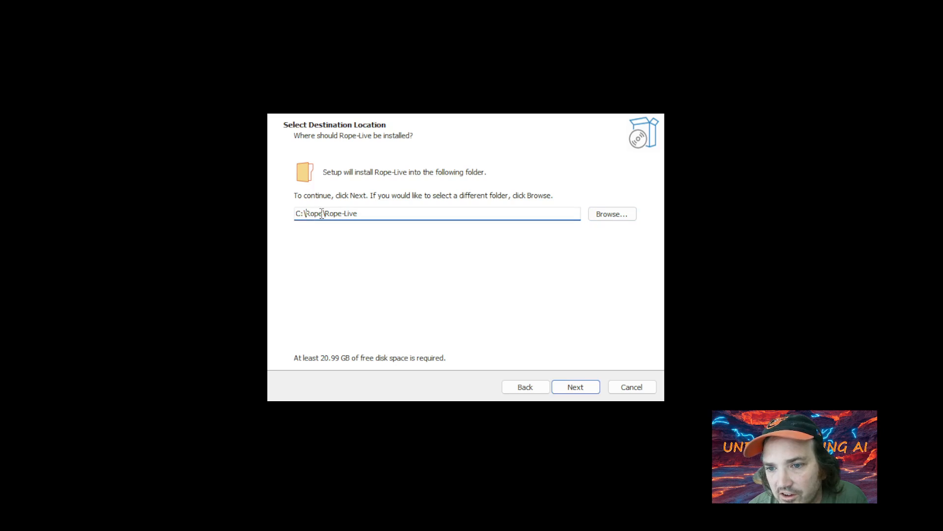
left_click(587, 391)
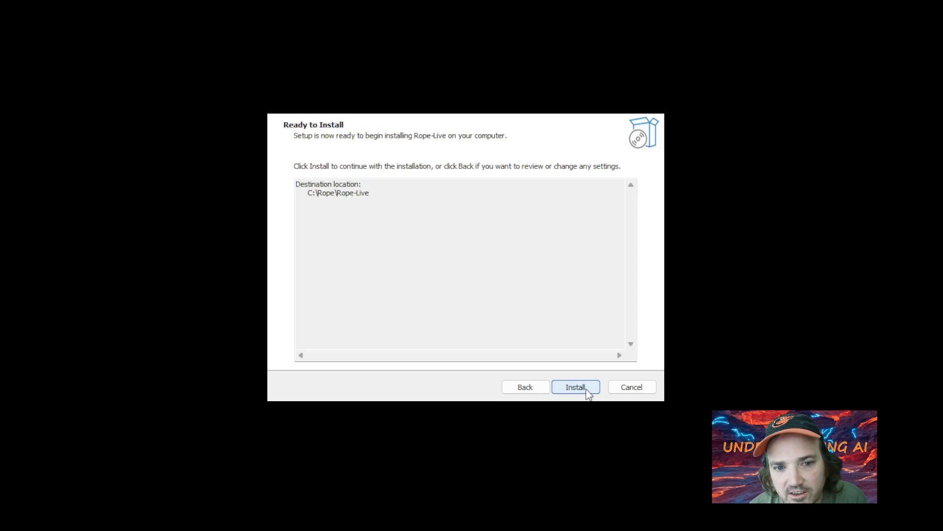
left_click(588, 392)
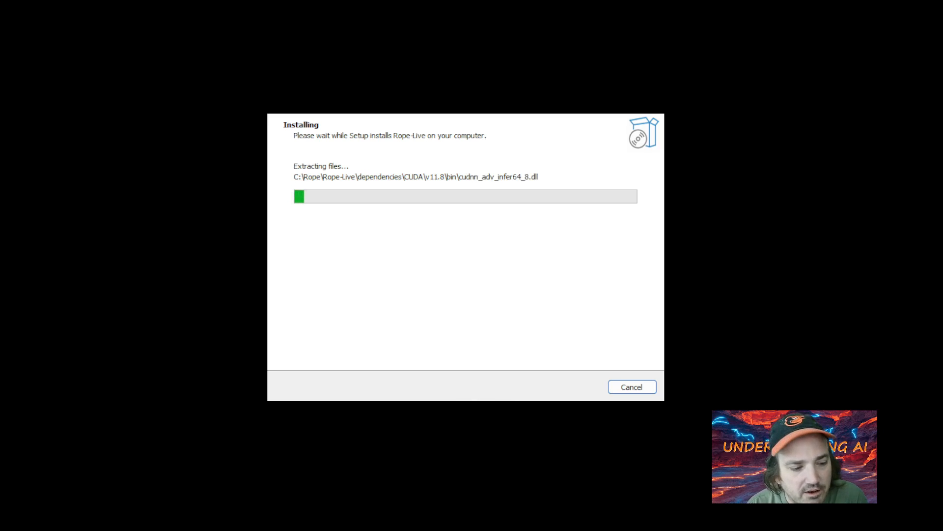
Search 'add' to open Installed apps in Settings, scroll the list, then close it
left_click(60, 388)
key("super")
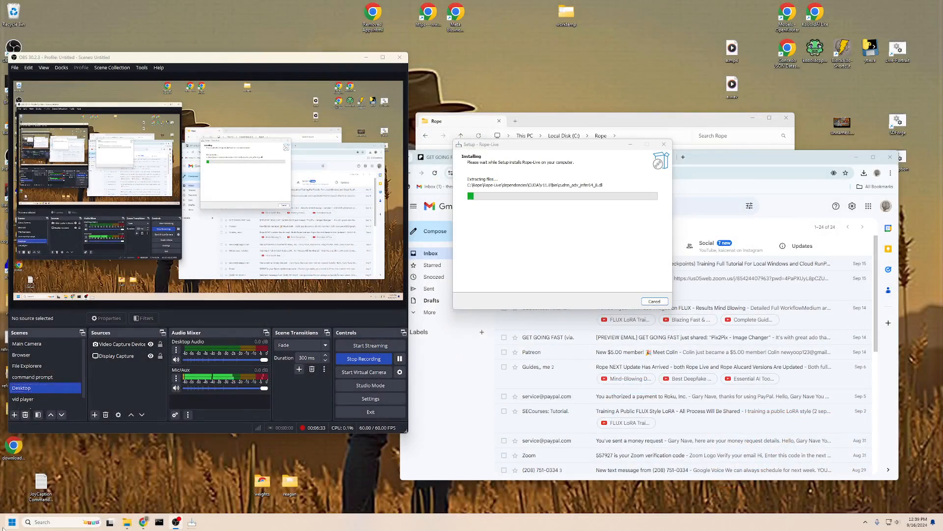
type("add")
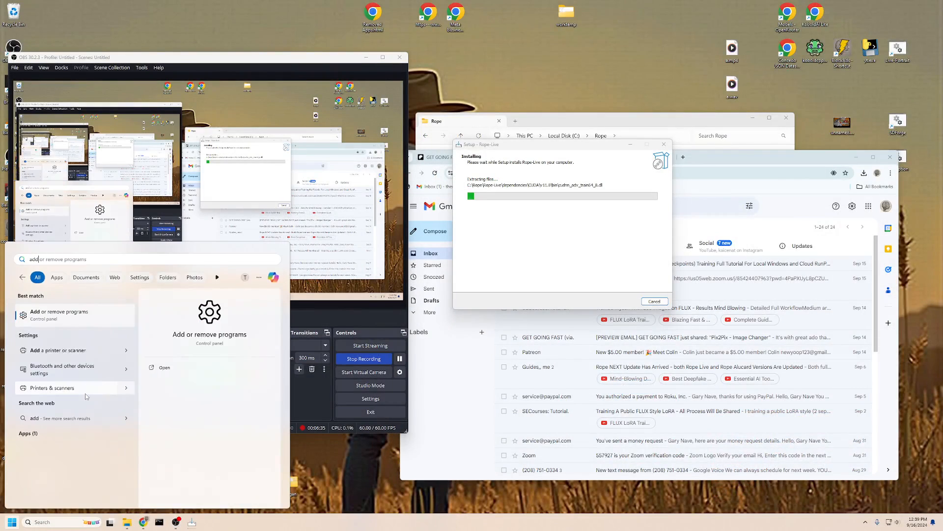
left_click(59, 316)
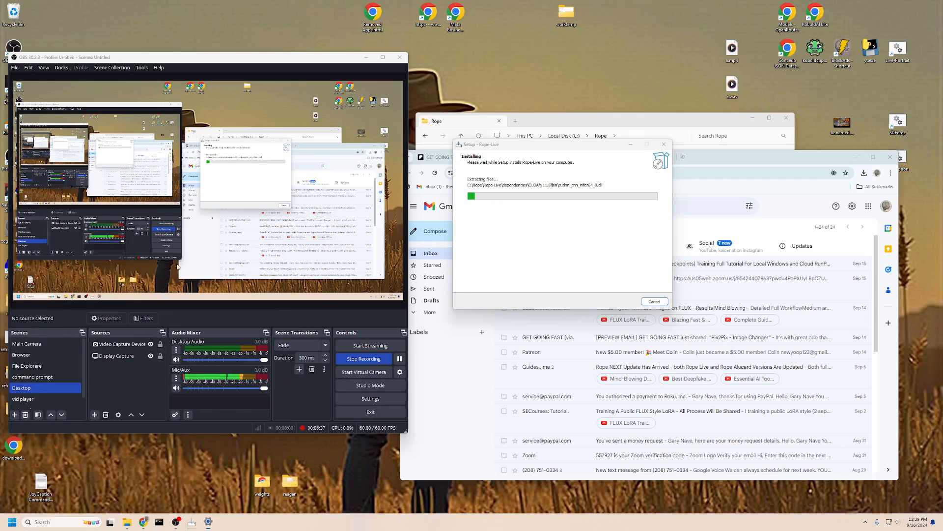
scroll(248, 170, "down", 2)
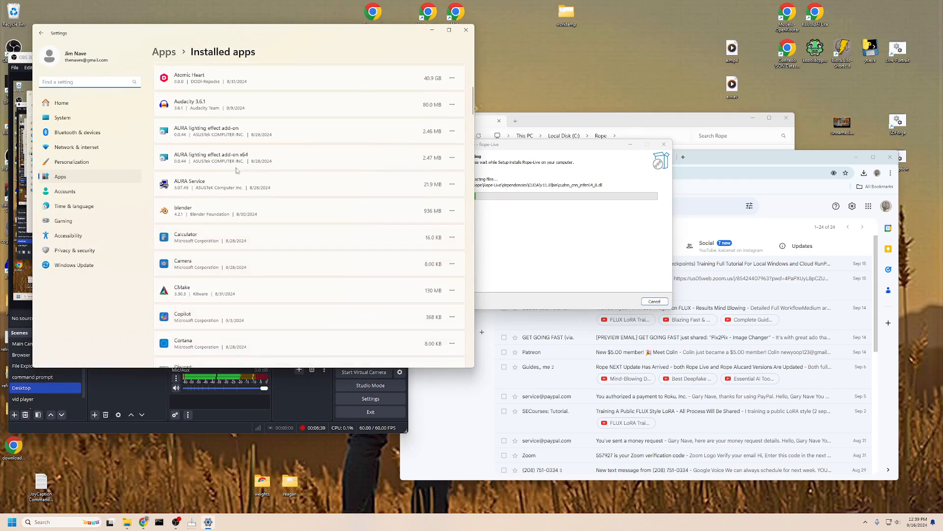
scroll(244, 167, "up", 1)
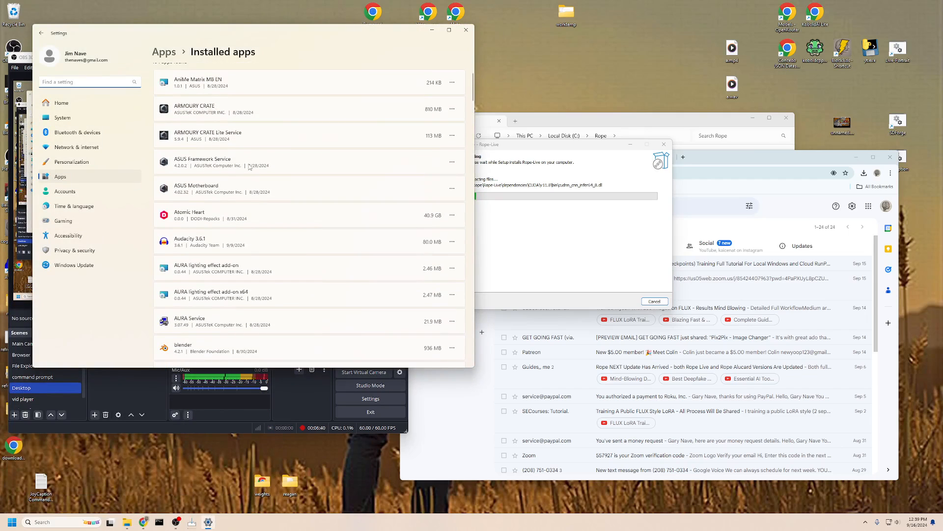
left_click(468, 34)
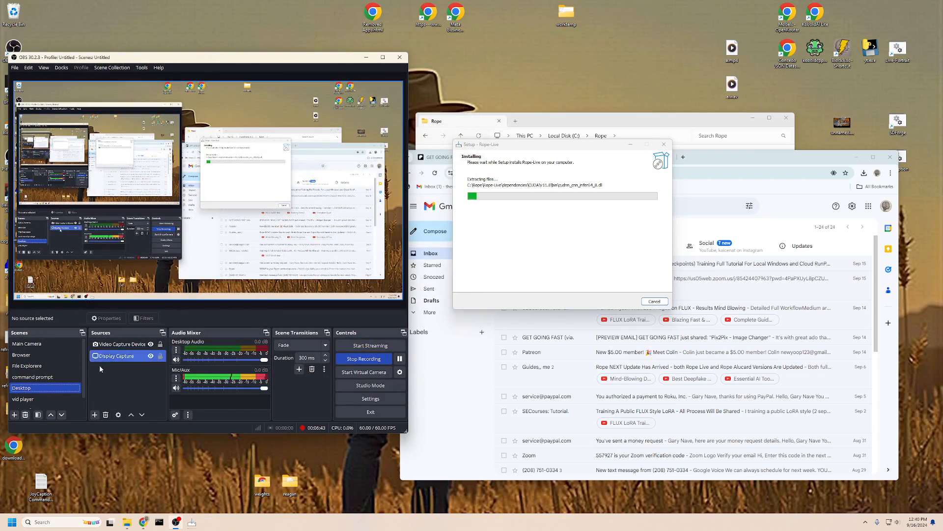
left_click(44, 397)
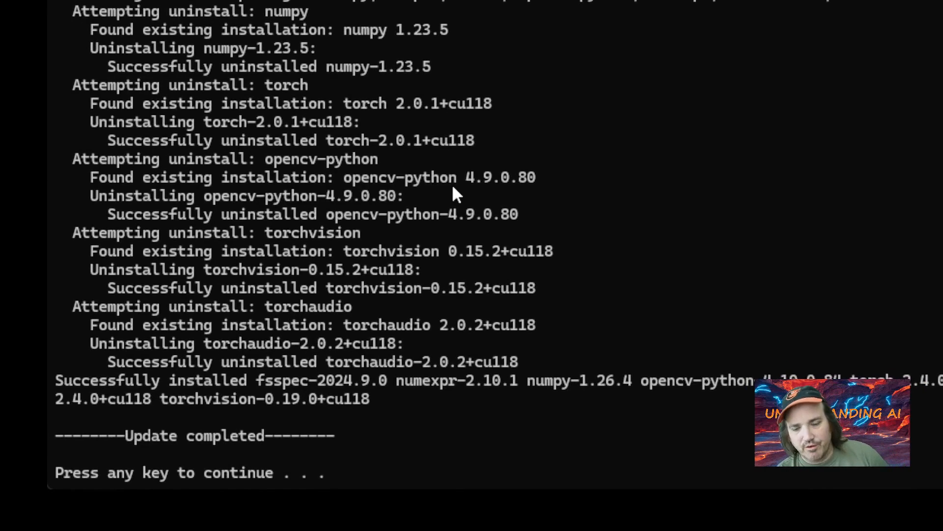
Dismiss the 'Update completed' and 'Installation Complete' pauses so the installer terminal closes
key("Return")
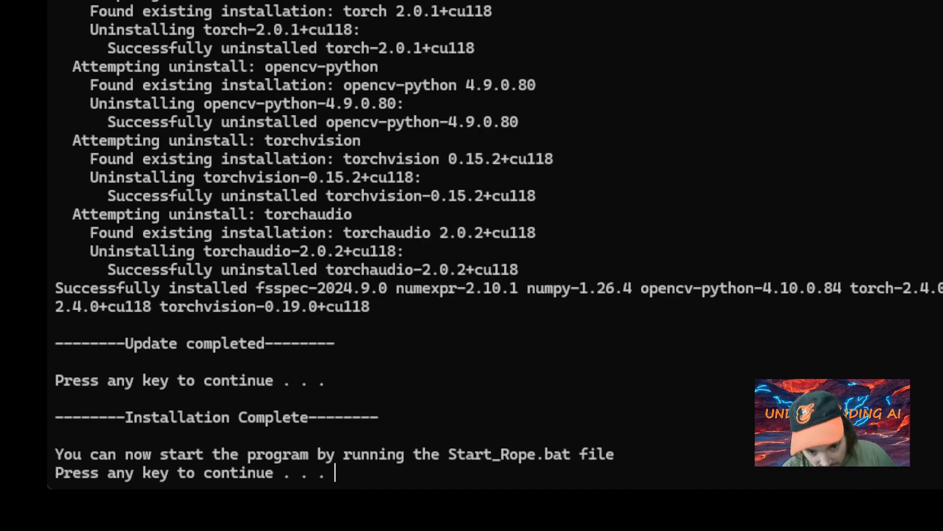
key("Return")
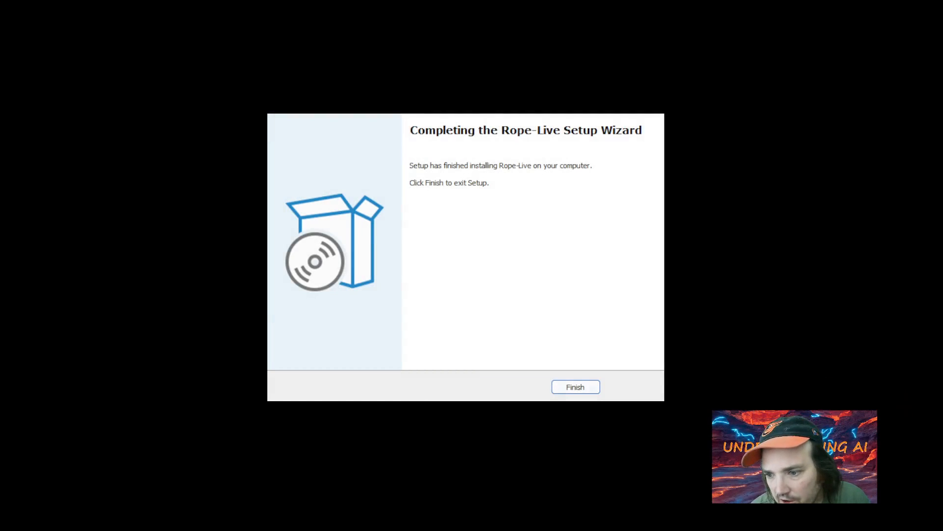
Finish the Rope-Live Setup Wizard to return to the Rope folder
left_click(573, 386)
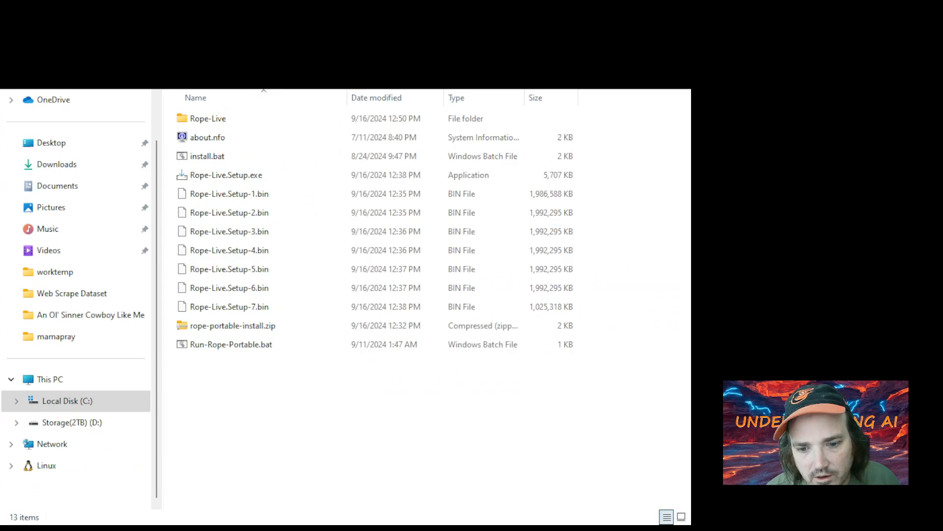
Run Run-Rope-Portable.bat, allowing it past the SmartScreen warning via More info and Run anyway
left_click(234, 346)
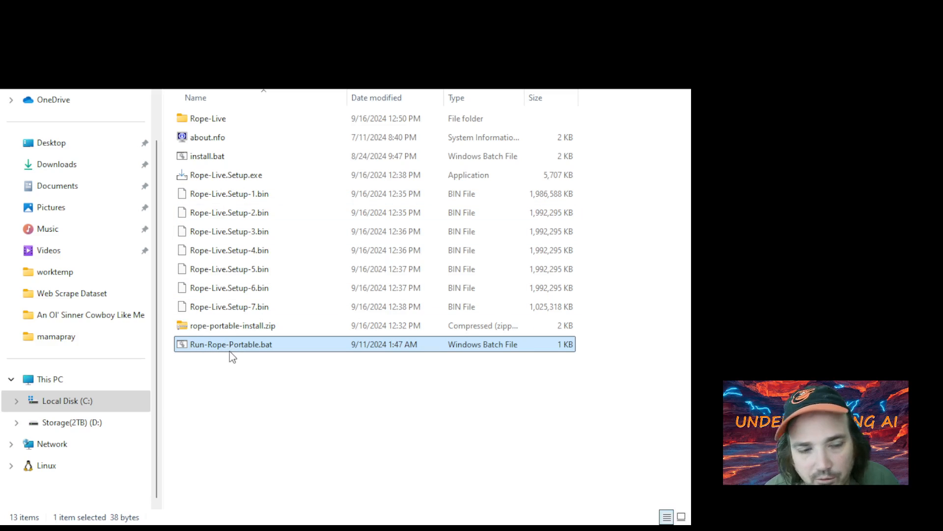
double_click(231, 349)
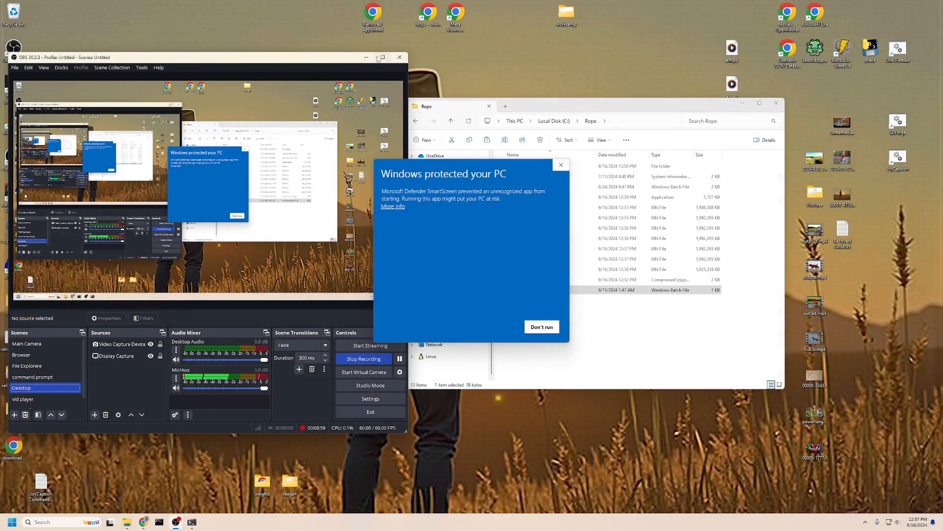
left_click(371, 59)
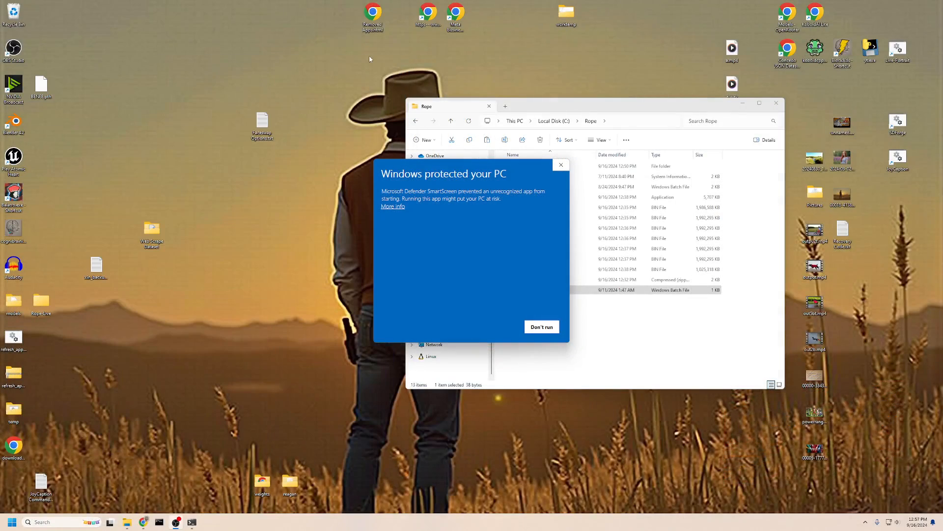
left_click_drag(467, 171, 368, 132)
left_click(294, 168)
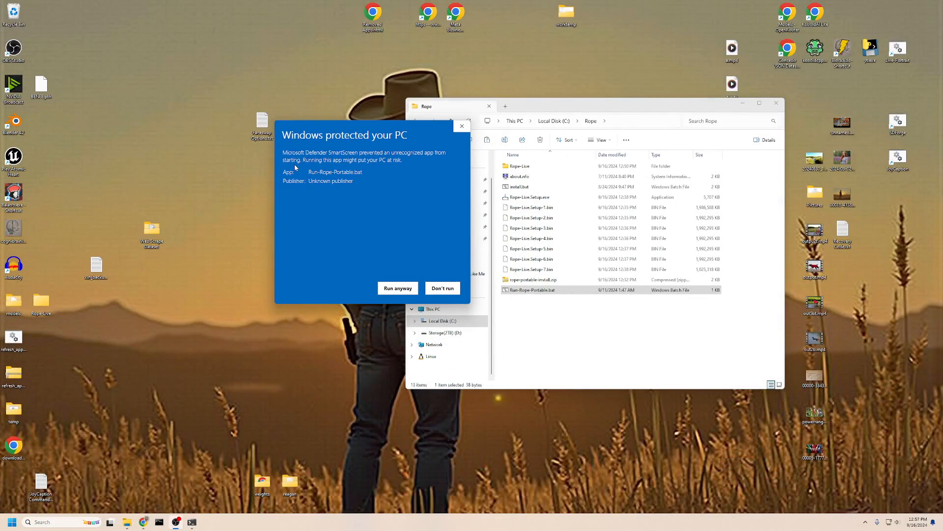
left_click(392, 284)
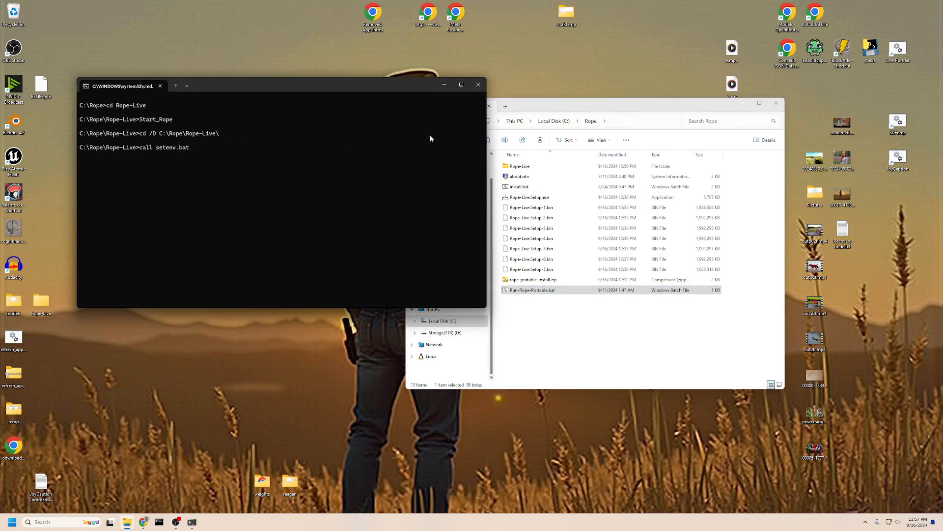
Move the Command Prompt window higher and resize it larger, then restore the Rope folder window
left_click(743, 103)
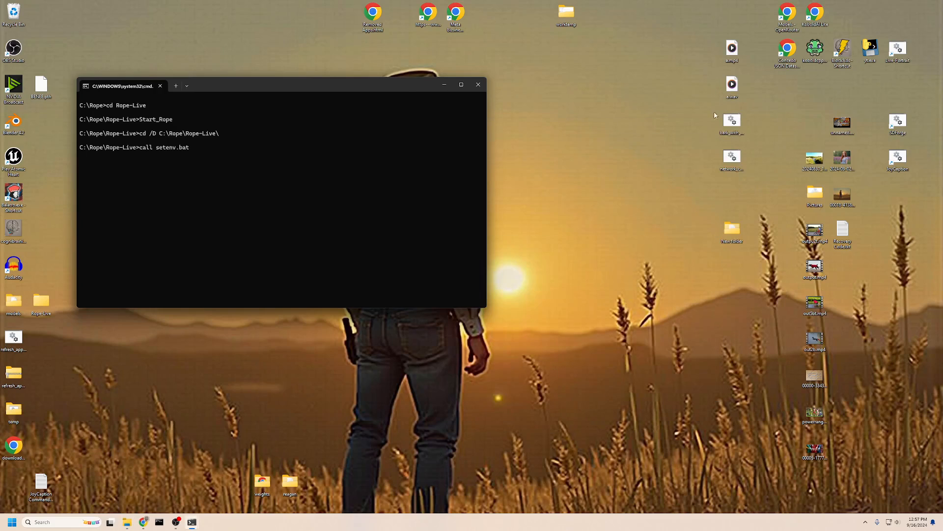
left_click_drag(389, 87, 398, 42)
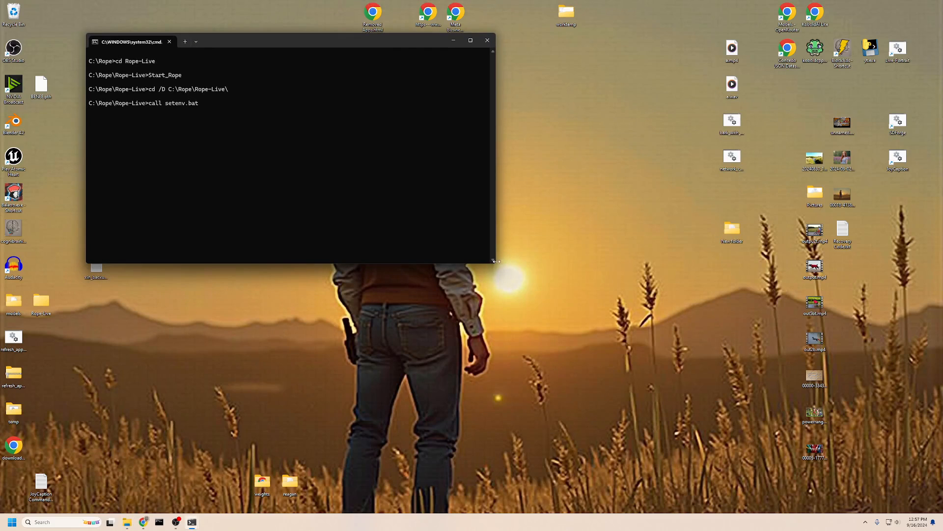
left_click_drag(495, 265, 838, 476)
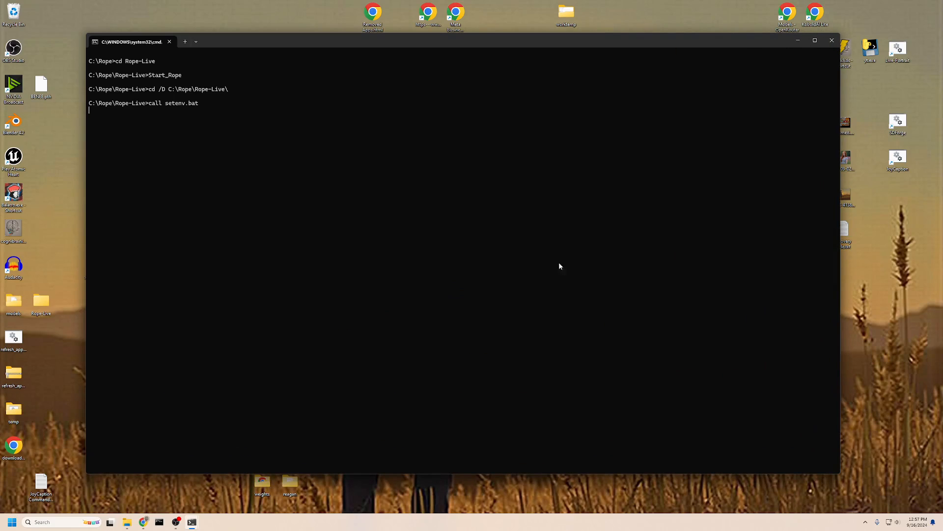
left_click_drag(509, 42, 503, 62)
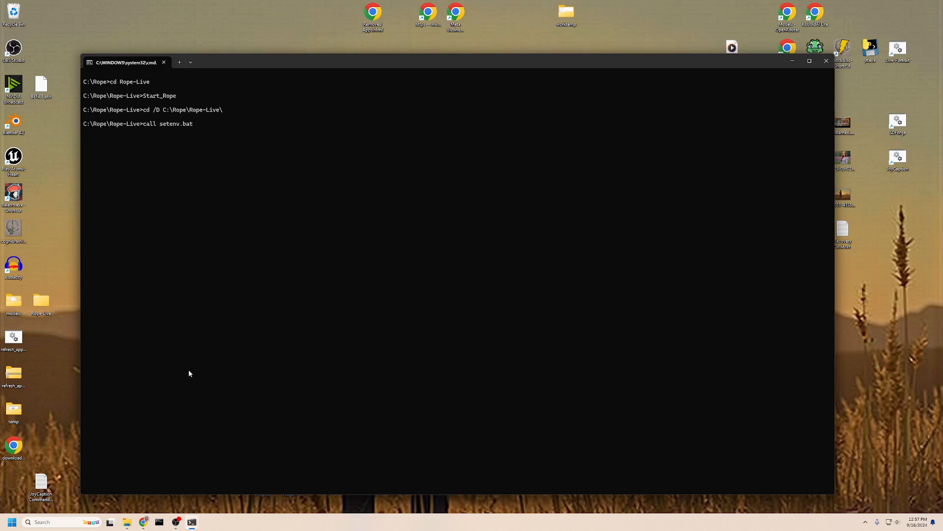
left_click(127, 522)
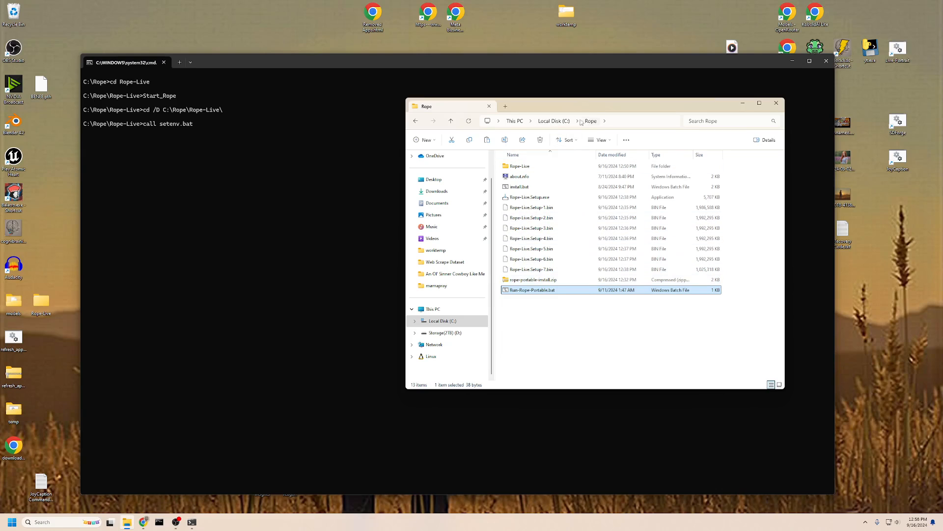
Put the Rope-Next window in front, shift it left and enlarge it to show more parameters
left_click(558, 323)
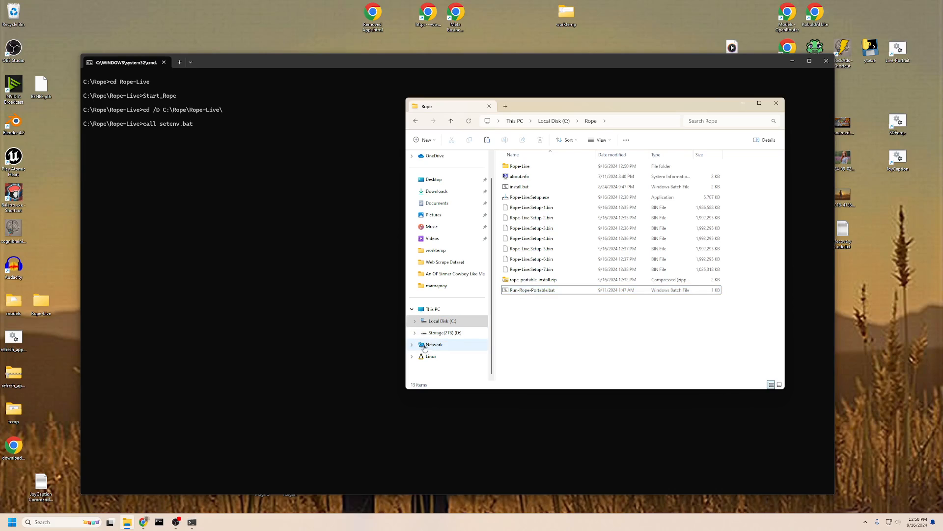
mouse_move(176, 525)
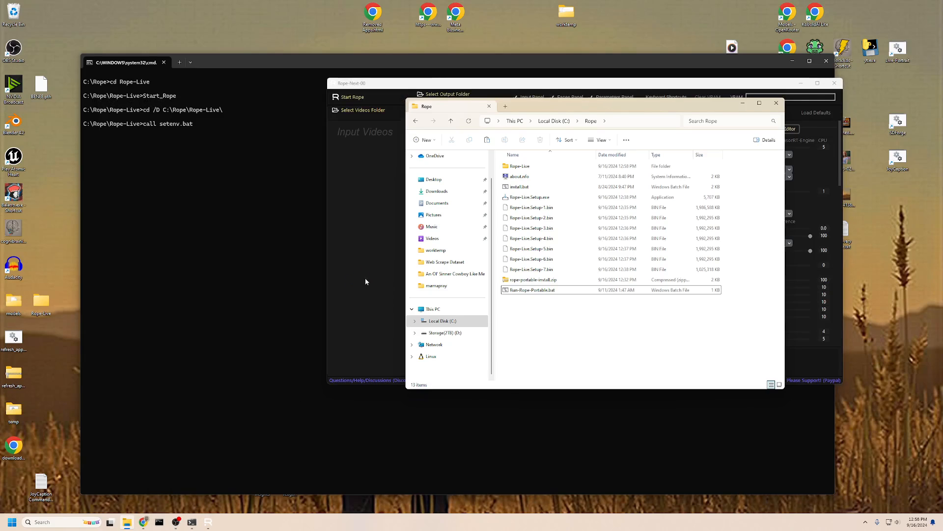
left_click(744, 94)
left_click_drag(695, 86, 531, 84)
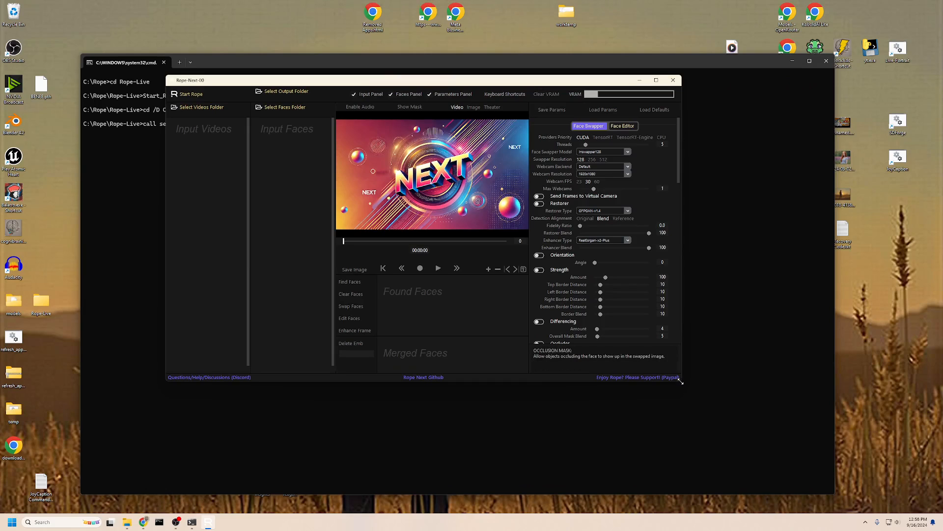
left_click_drag(681, 382, 794, 448)
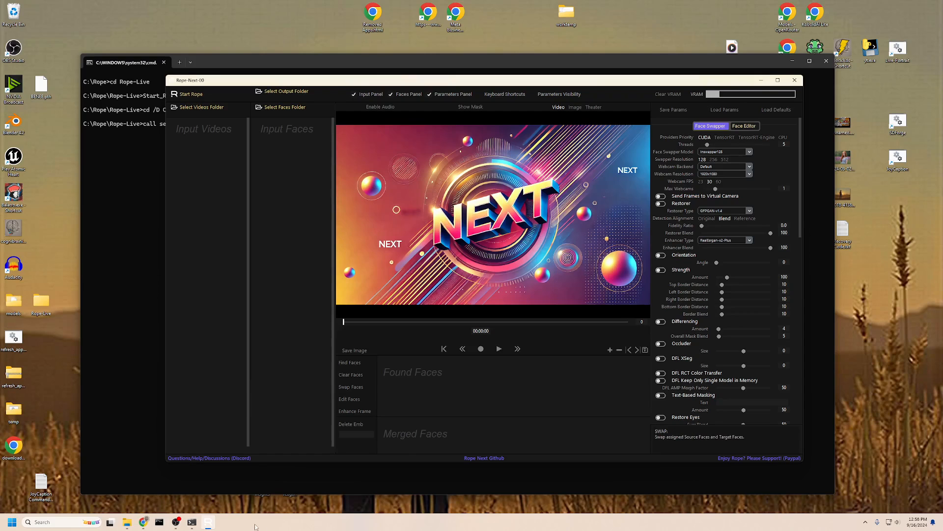
Switch to the Chrome window showing Reddit's home feed
left_click(175, 522)
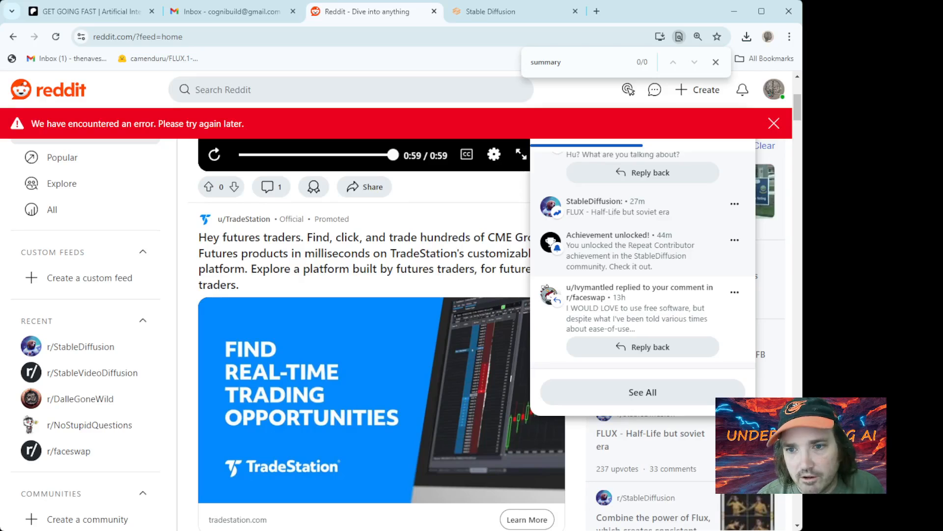
On the Patreon tab, scroll to the pinned faceswap tools post and highlight the Rope-Next Portable Install line
left_click(96, 12)
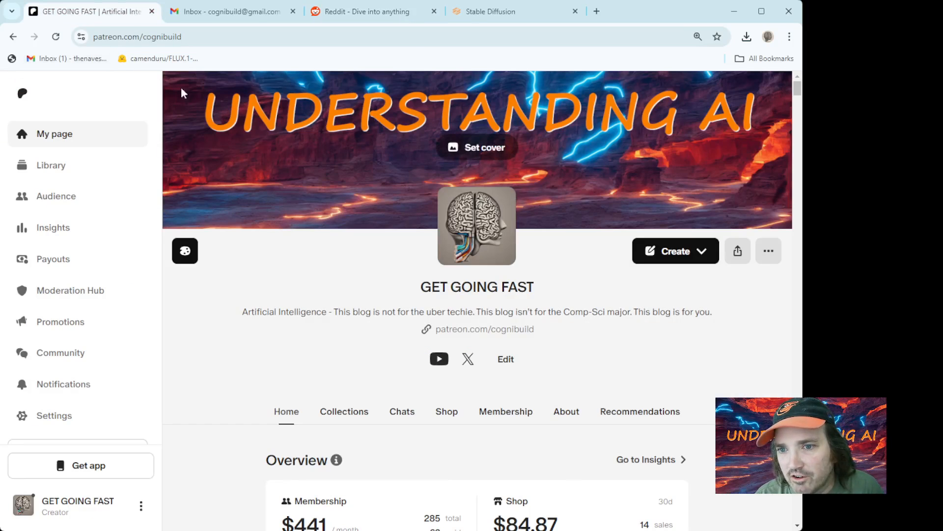
left_click(134, 38)
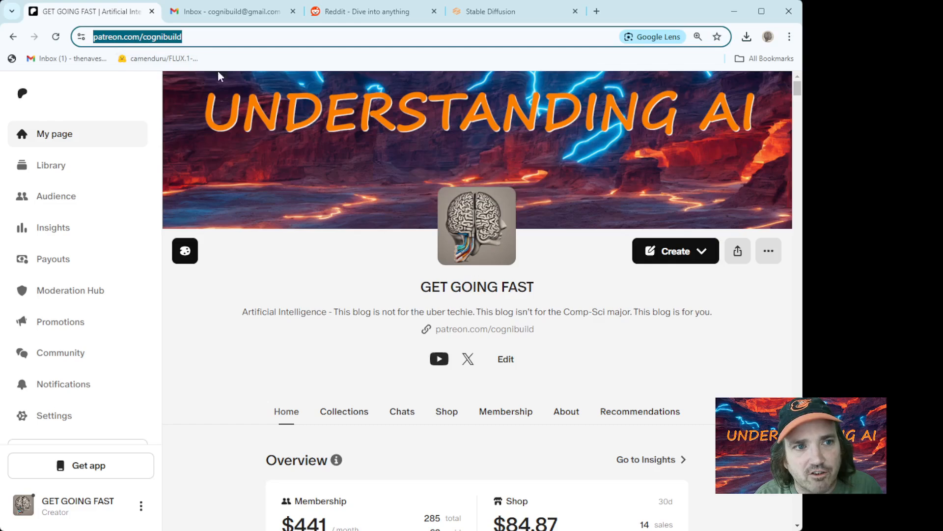
scroll(311, 172, "down", 10)
scroll(319, 170, "down", 1)
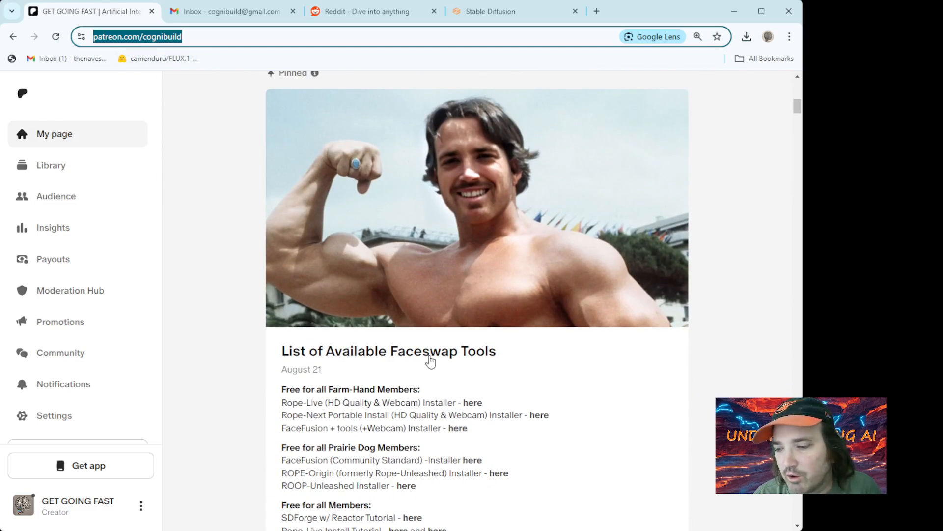
left_click_drag(293, 417, 389, 419)
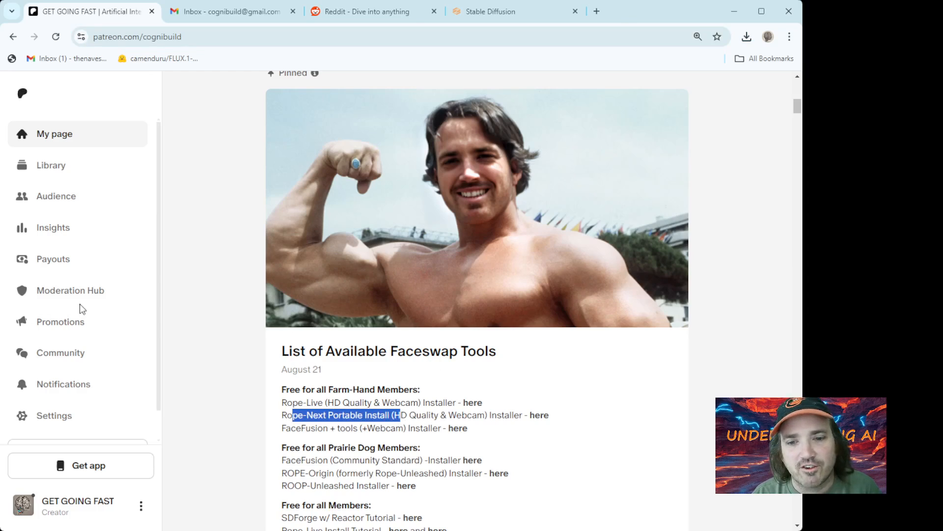